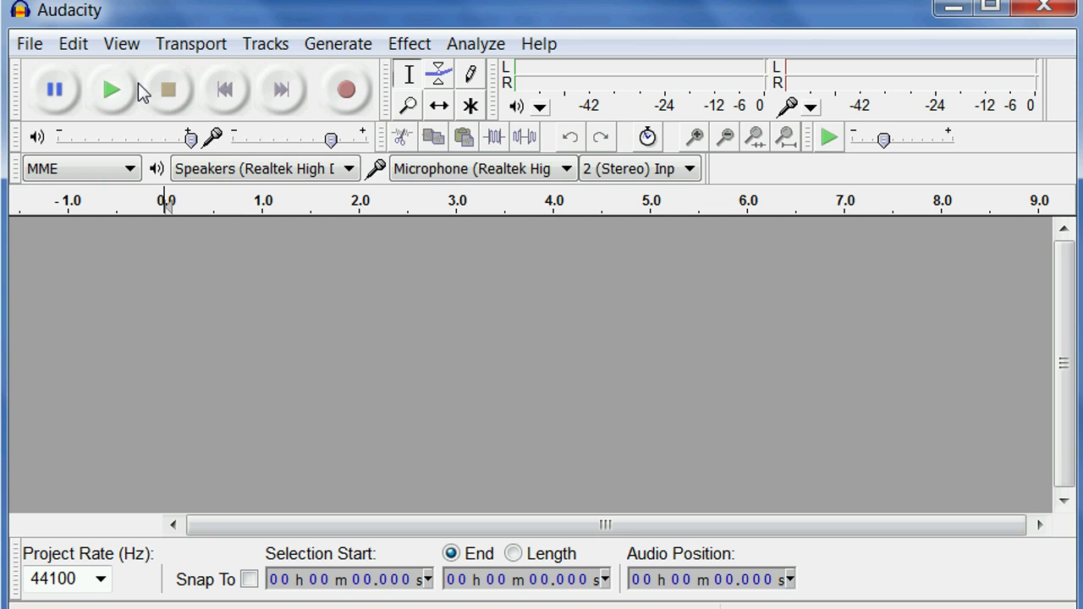
- Check the FFmpeg library in Audacity's Preferences, then close them
{"action": "left_click", "coordinate": [76, 47]}
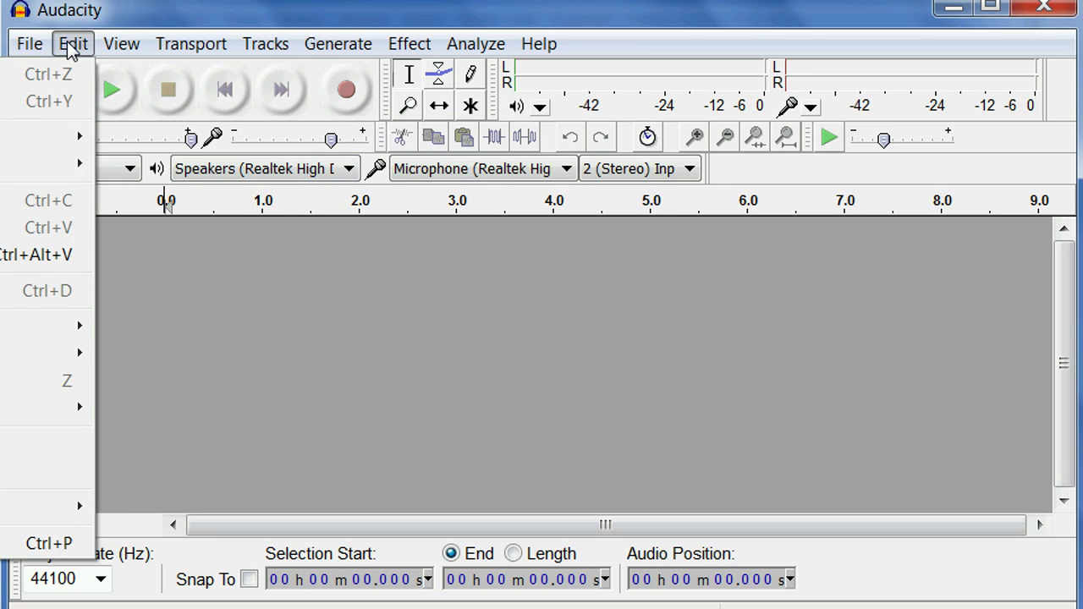
{"action": "left_click", "coordinate": [59, 543]}
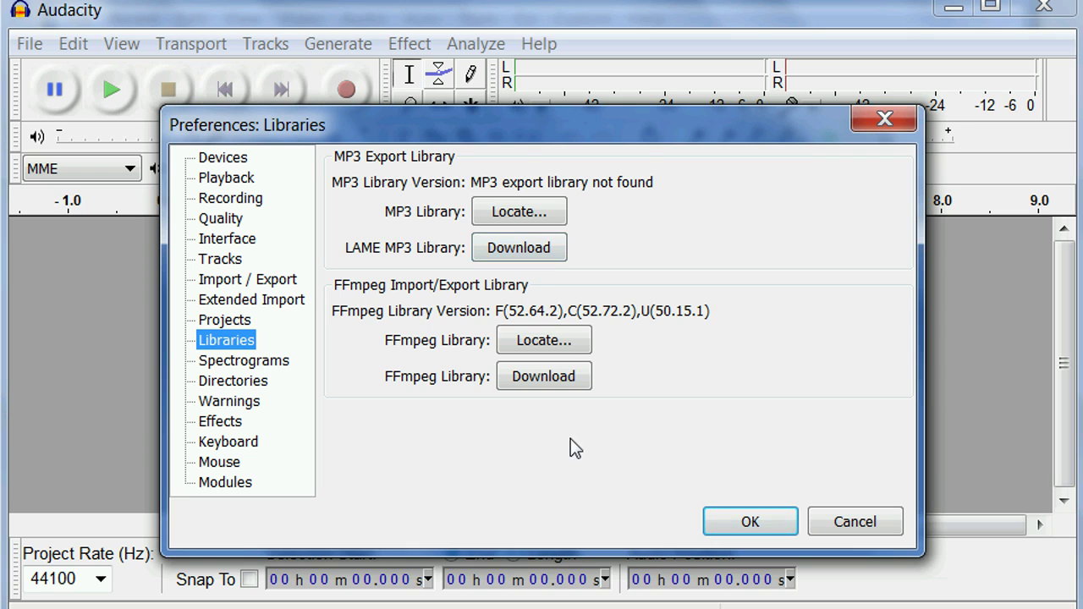
{"action": "left_click", "coordinate": [738, 518]}
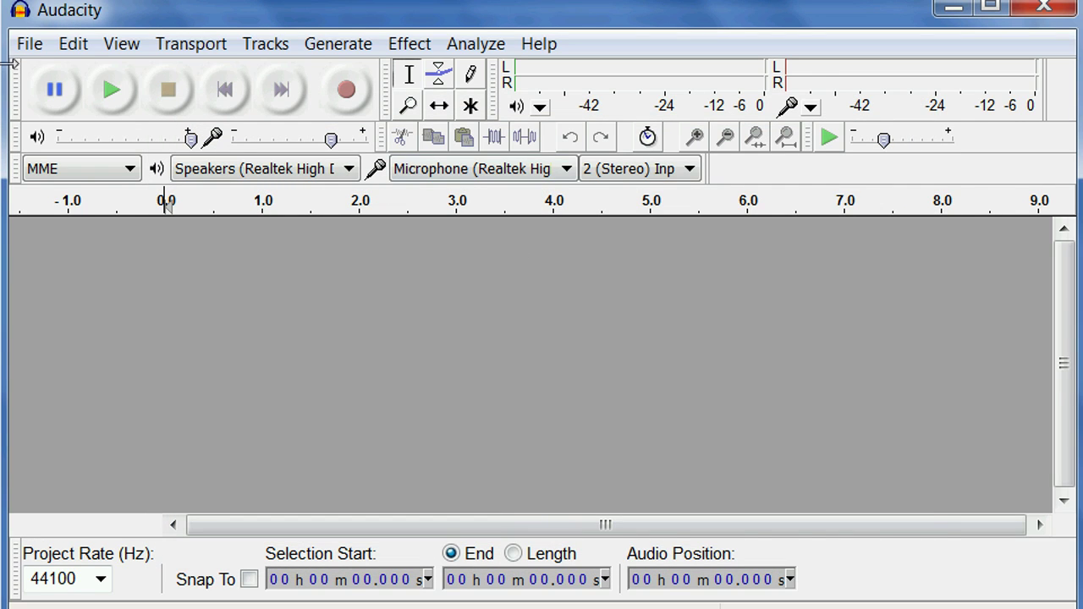
- Open the File > Import > Audio file chooser
{"action": "left_click", "coordinate": [30, 44]}
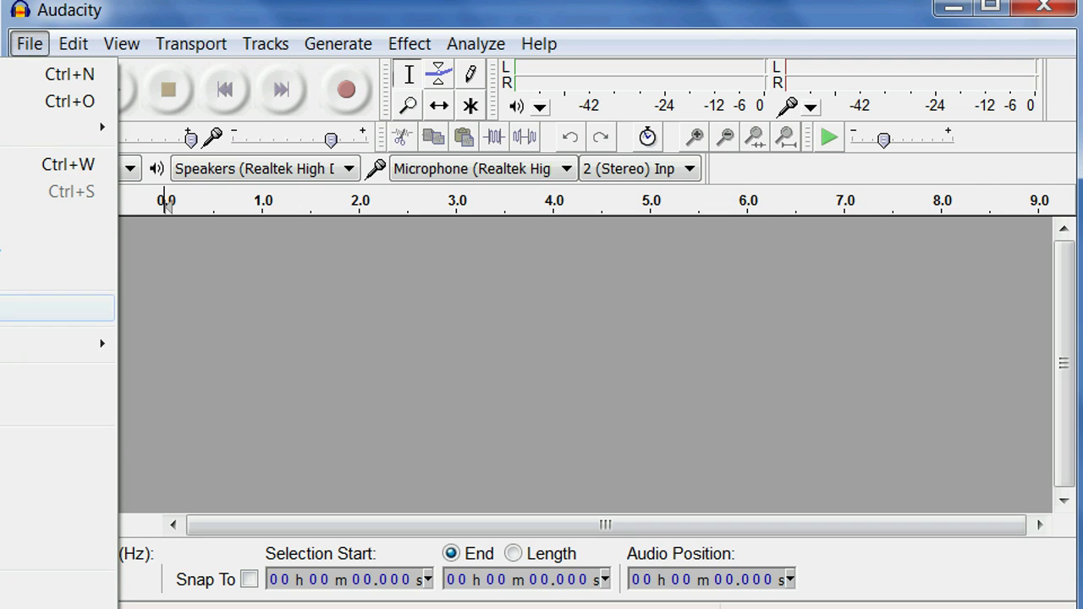
{"action": "mouse_move", "coordinate": [25, 352]}
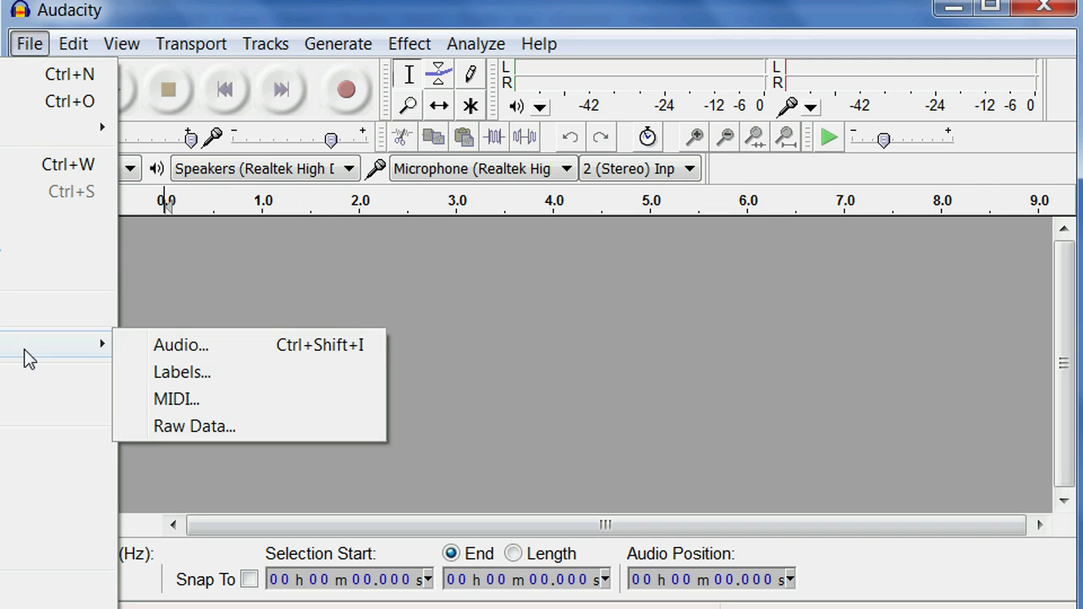
{"action": "left_click", "coordinate": [221, 344]}
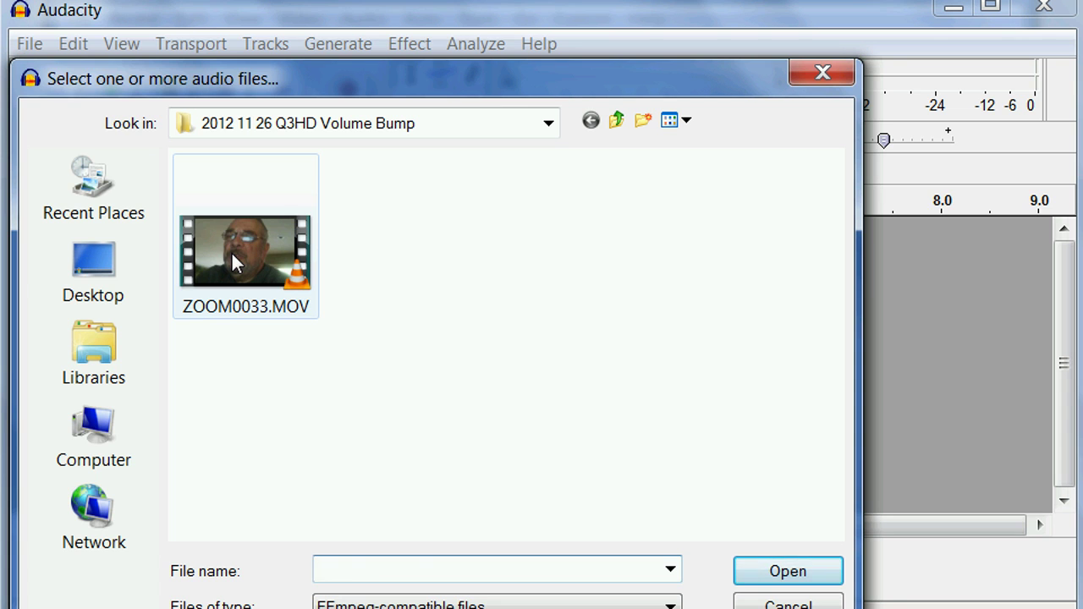
- Import ZOOM0033.MOV as a stereo 44100 Hz 16-bit track
{"action": "double_click", "coordinate": [231, 251]}
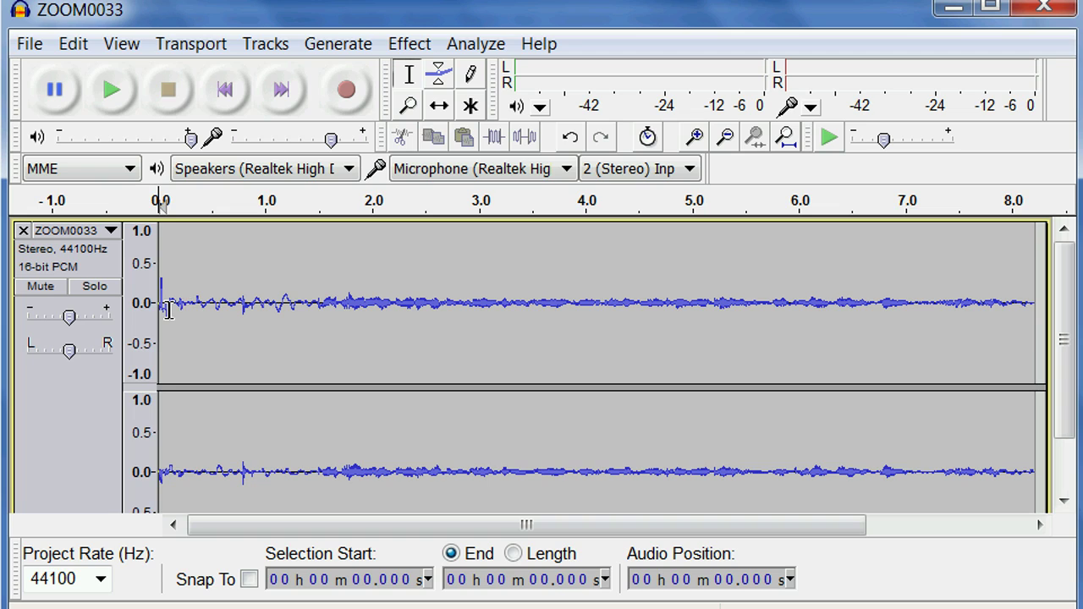
- Amplify the first 0.106 s of ZOOM0033 by -12 dB, then select the whole track
{"action": "left_click_drag", "start_coordinate": [168, 309], "coordinate": [146, 329]}
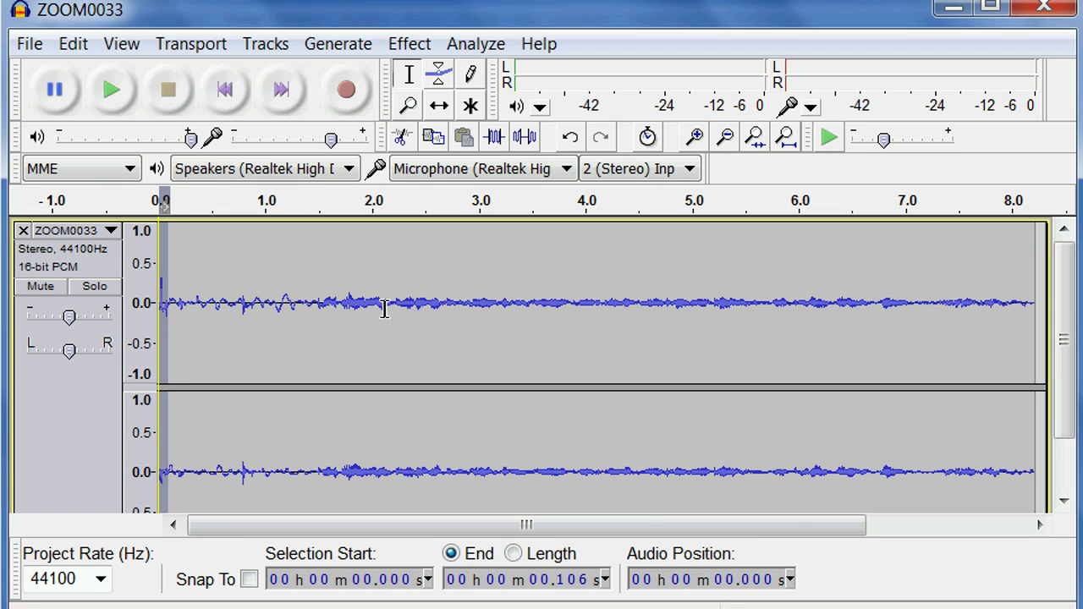
{"action": "left_click", "coordinate": [409, 44]}
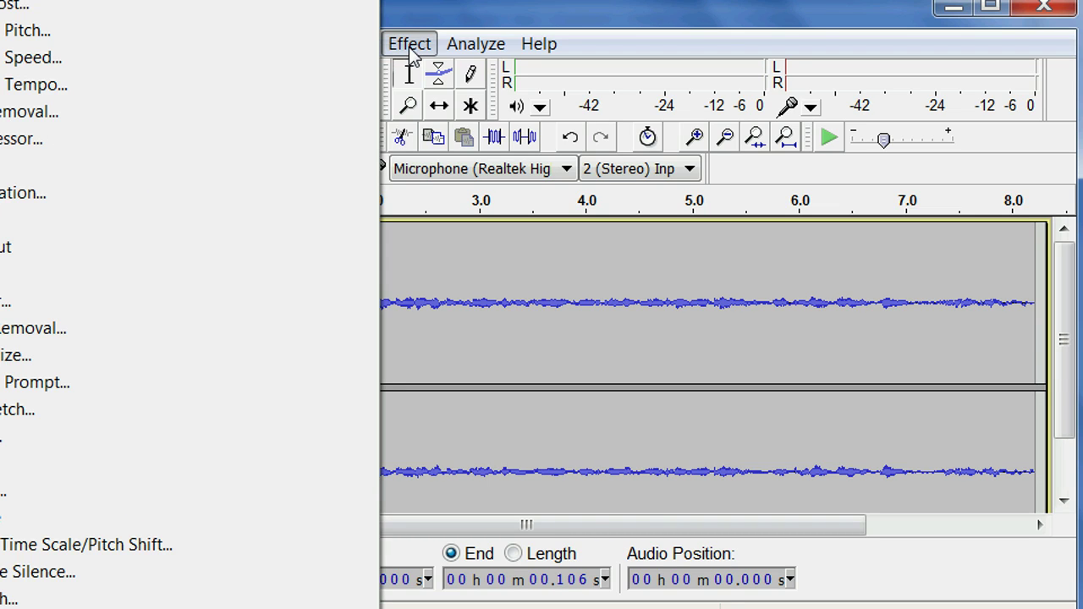
{"action": "left_click", "coordinate": [102, 2]}
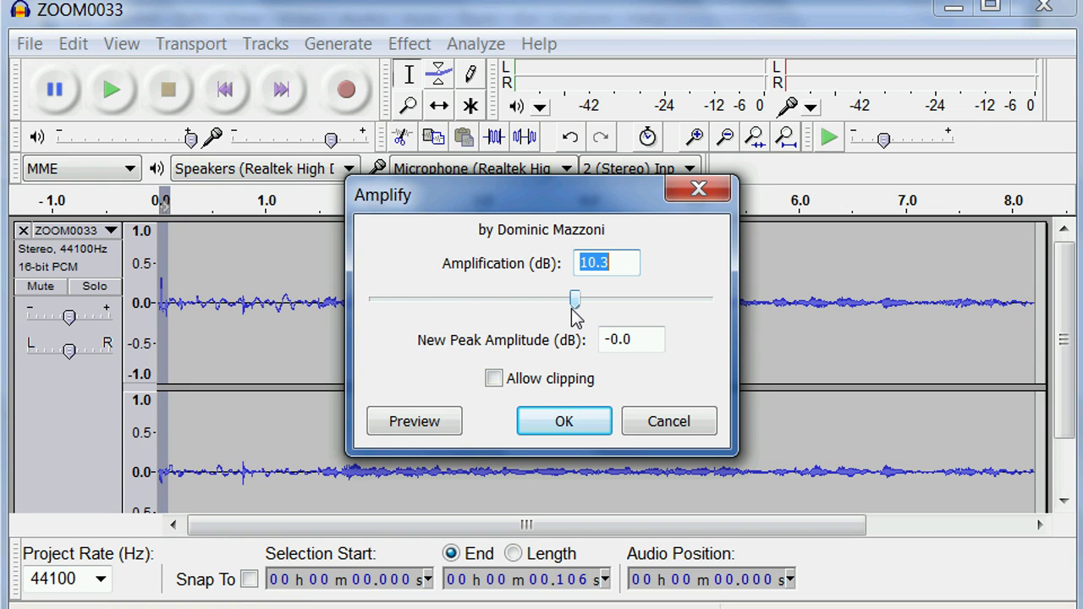
{"action": "type", "text": "-12"}
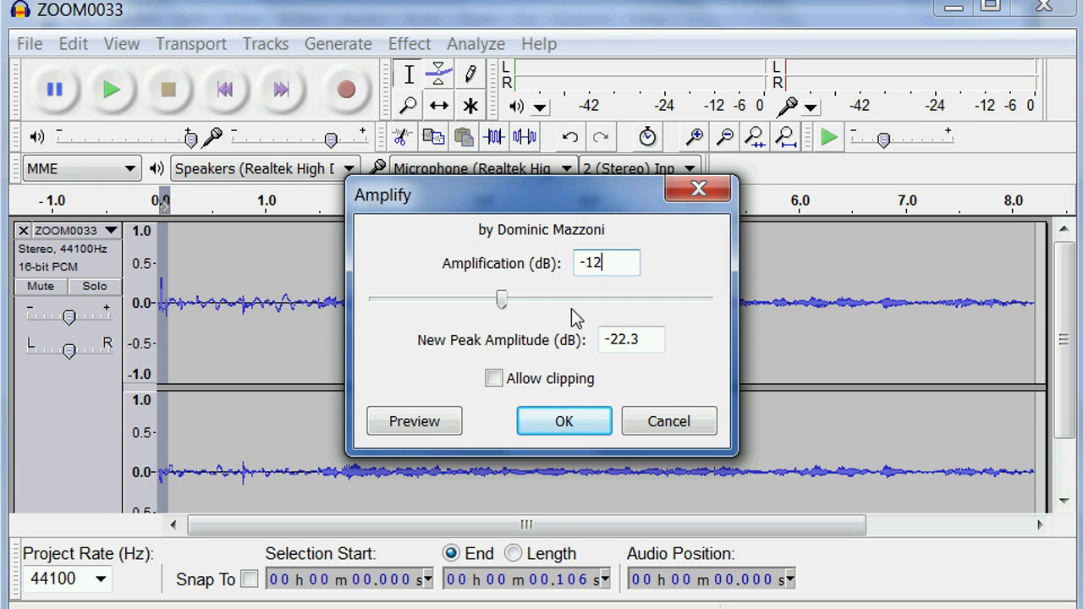
{"action": "key", "text": "Return"}
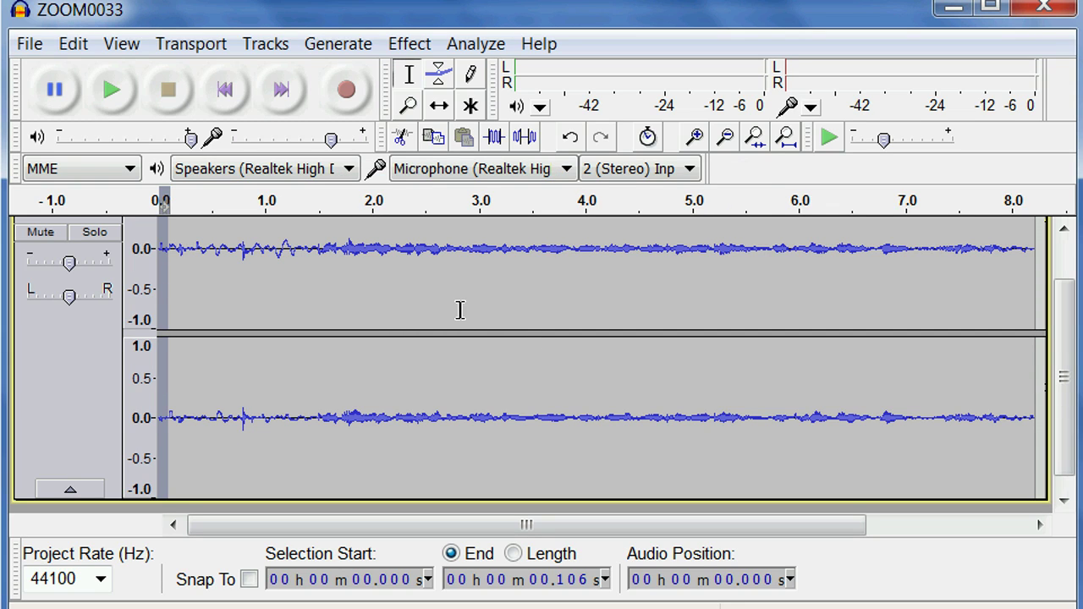
{"action": "key", "text": "ctrl+a"}
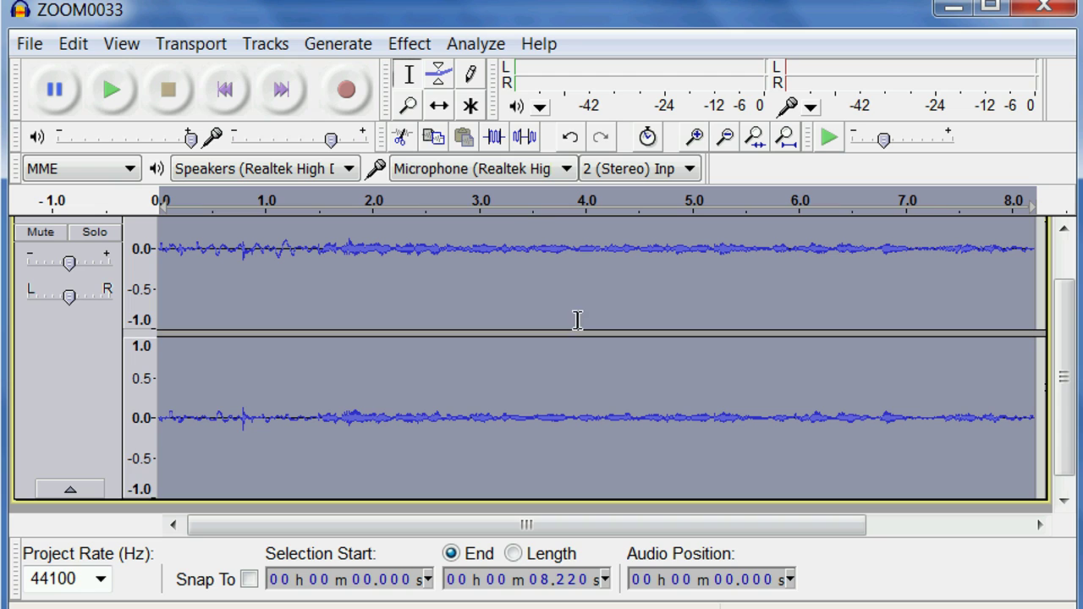
- Amplify the whole track by 15.4 dB to a -1 dB new peak amplitude
{"action": "left_click", "coordinate": [422, 49]}
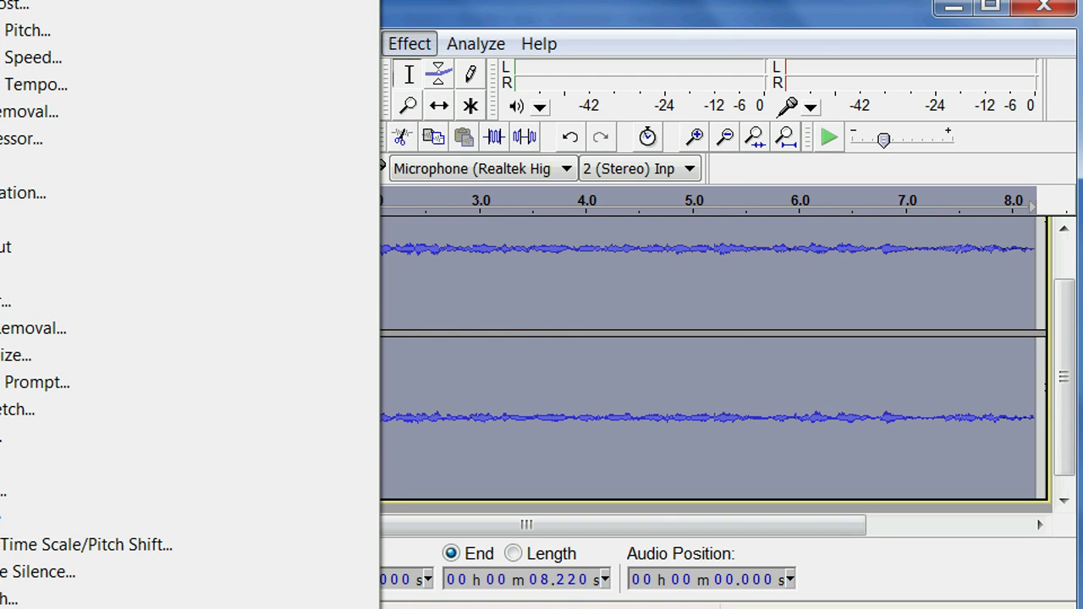
{"action": "key", "text": "Return"}
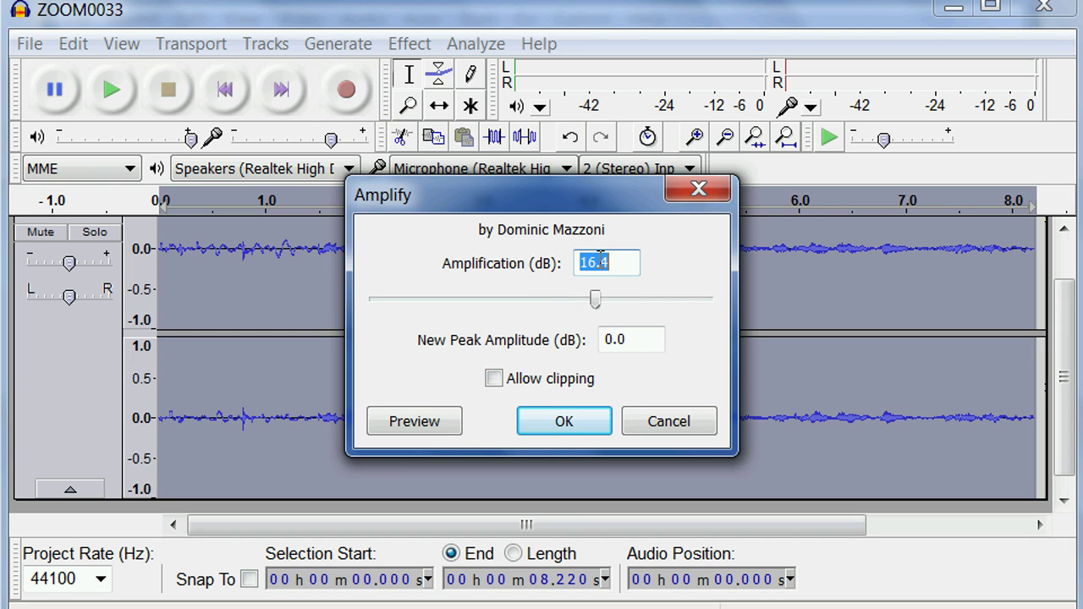
{"action": "double_click", "coordinate": [633, 340]}
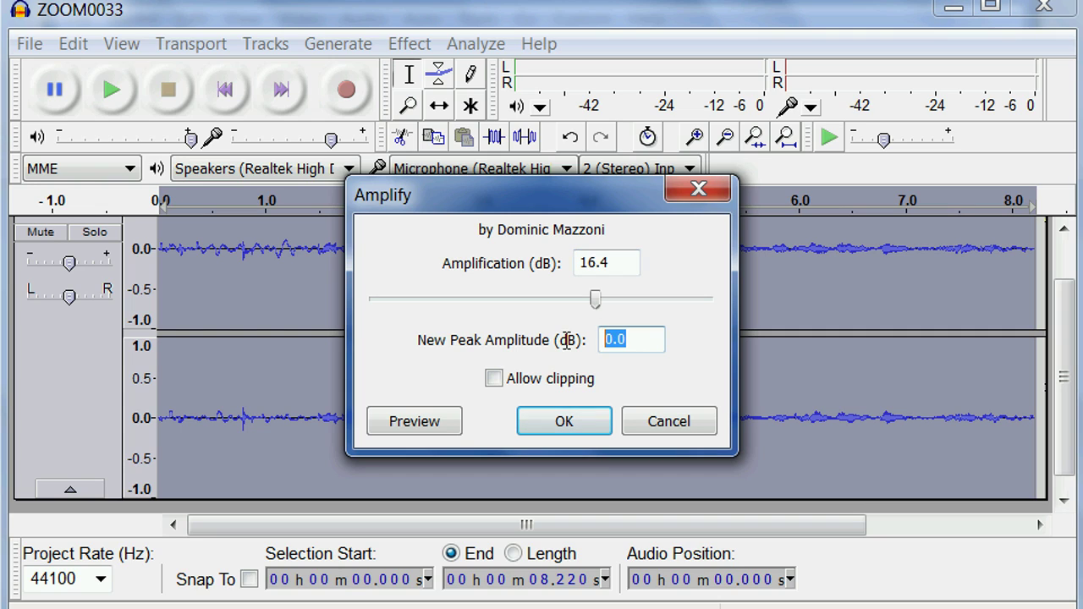
{"action": "type", "text": "-1"}
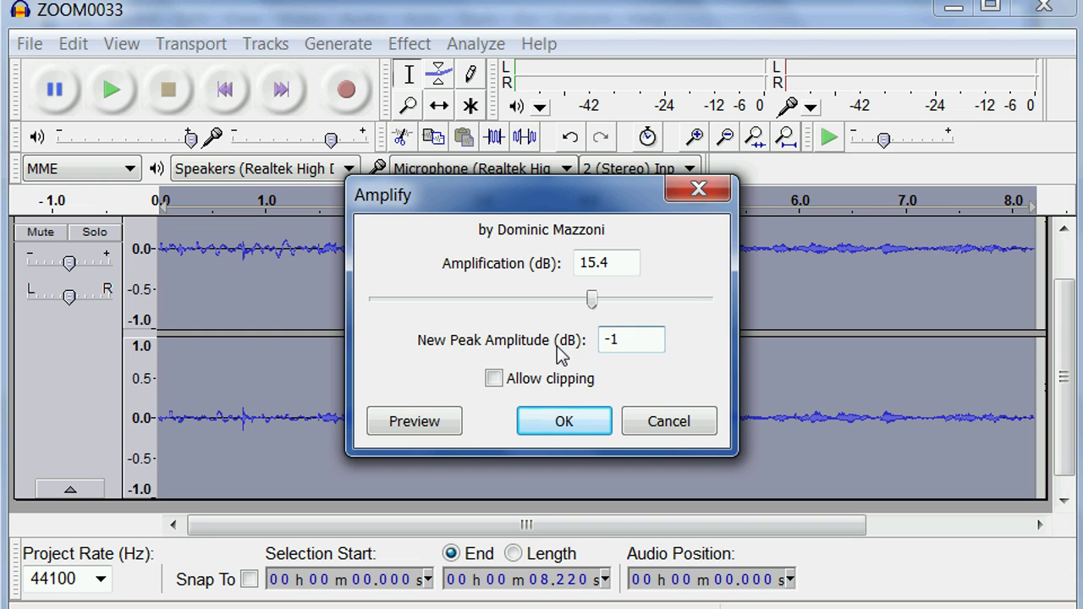
{"action": "key", "text": "Return"}
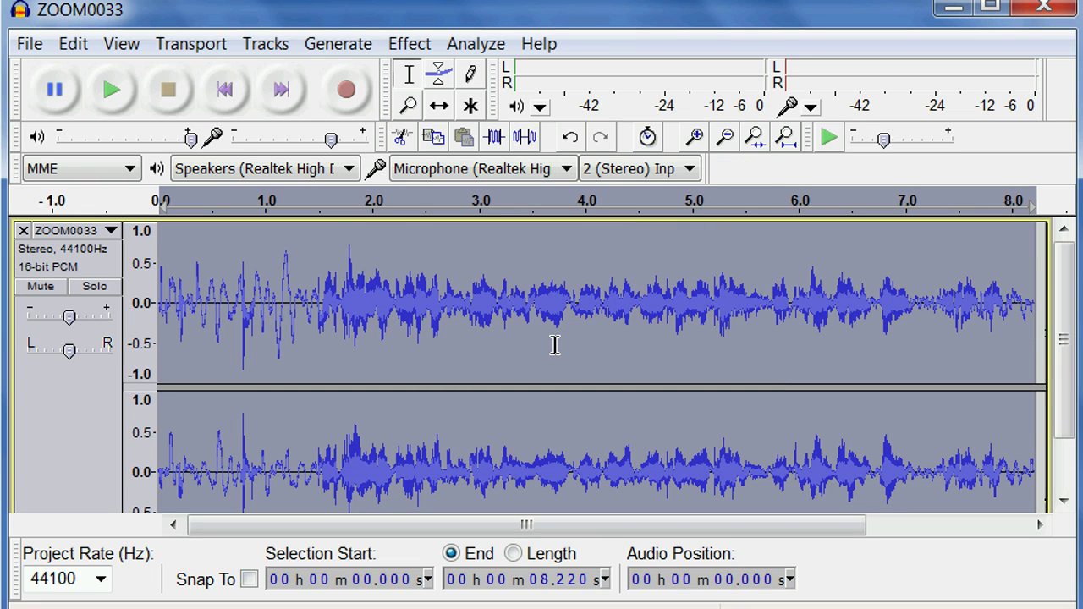
- Play back the amplified audio briefly, then stop it
{"action": "key", "text": "space"}
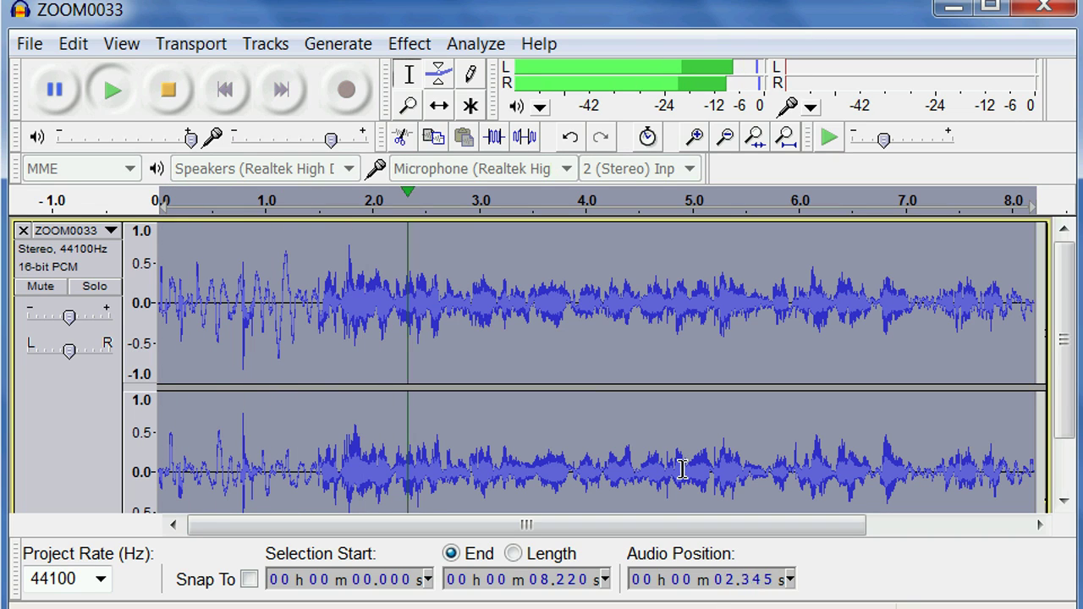
{"action": "key", "text": "space"}
{"action": "scroll", "coordinate": [507, 424], "scroll_direction": "down", "scroll_amount": 1}
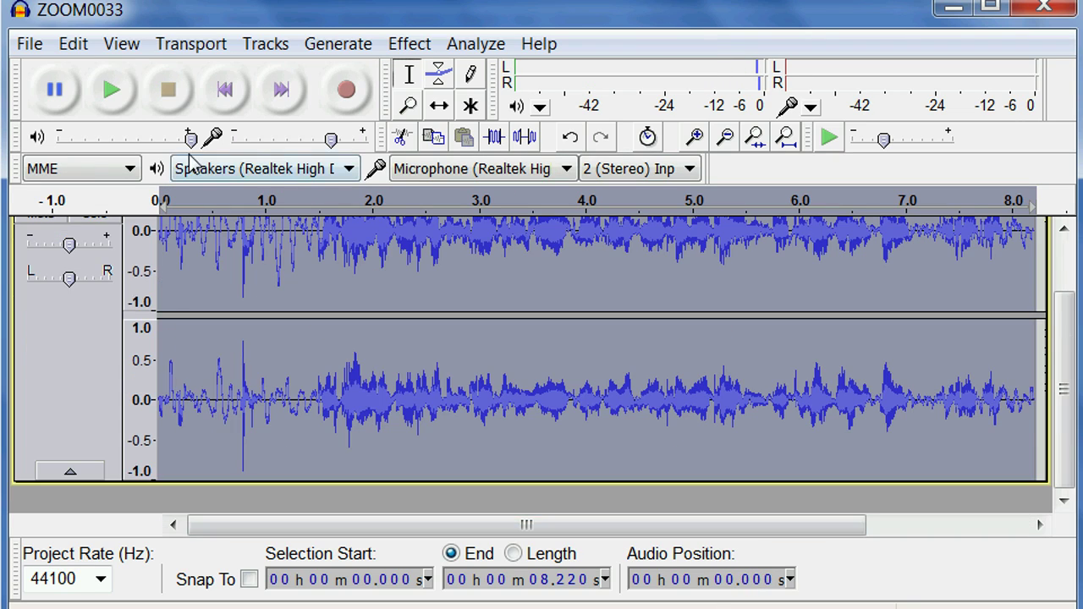
{"action": "left_click", "coordinate": [32, 47]}
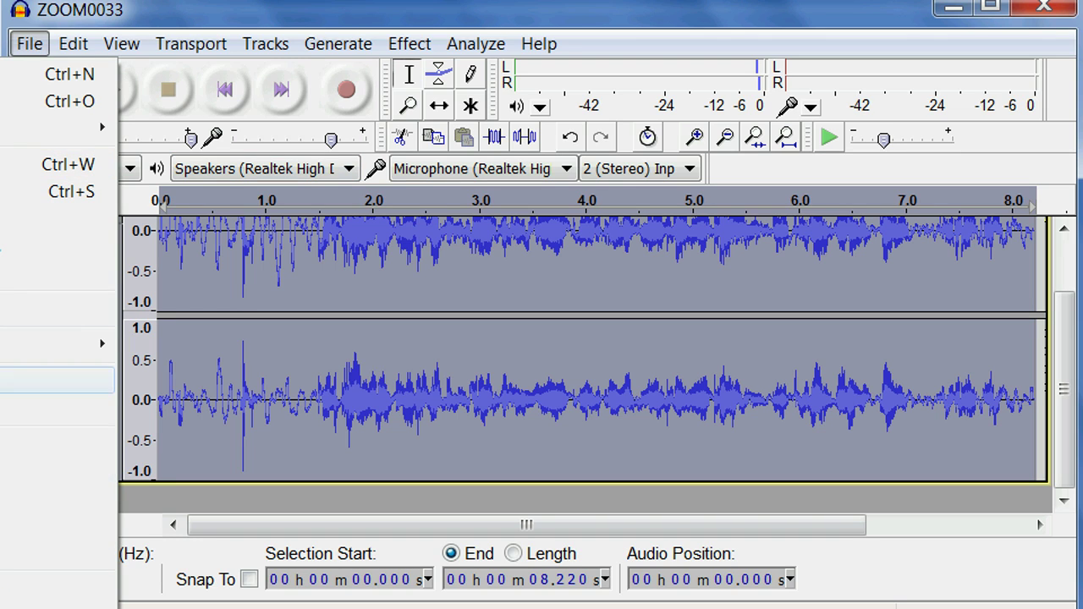
- Export ZOOM0033.wav as 16-bit PCM into the 2012 11 26 Q3HD Volume Bump folder, skipping metadata
{"action": "left_click", "coordinate": [51, 381]}
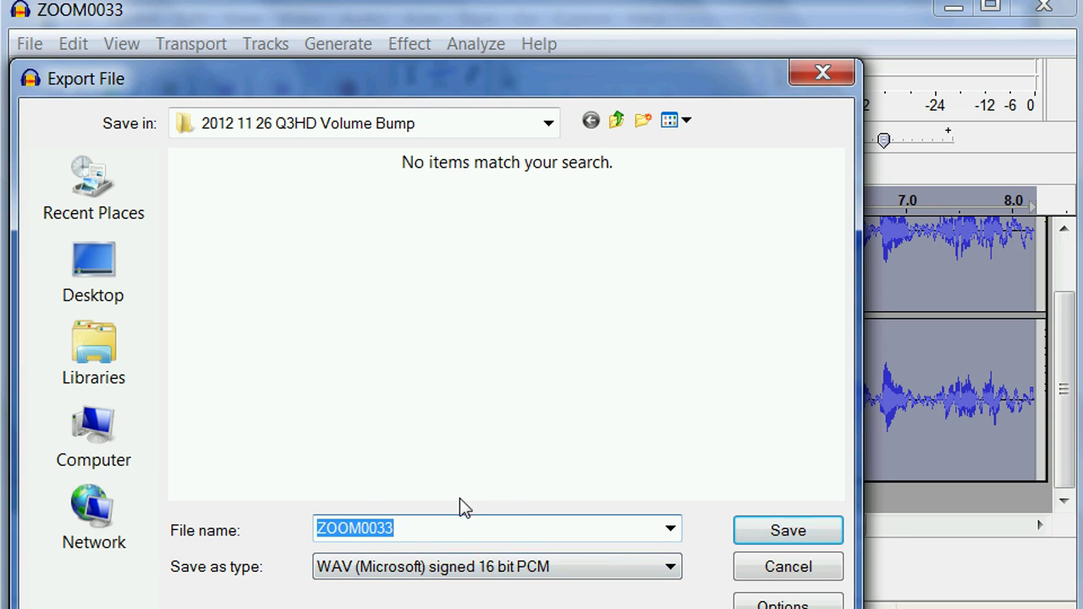
{"action": "left_click", "coordinate": [788, 530]}
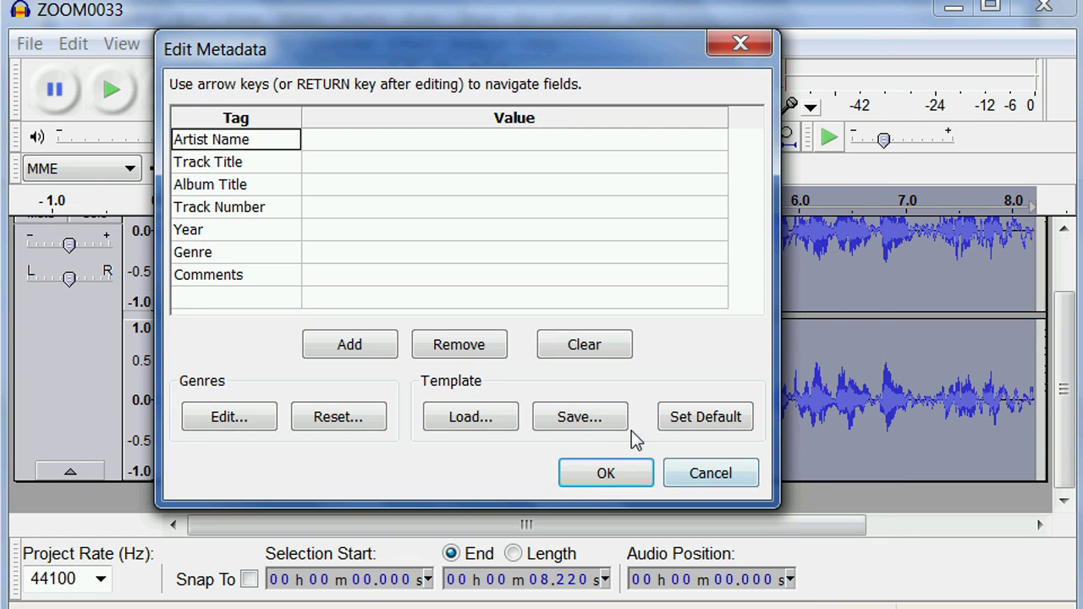
{"action": "left_click", "coordinate": [581, 478]}
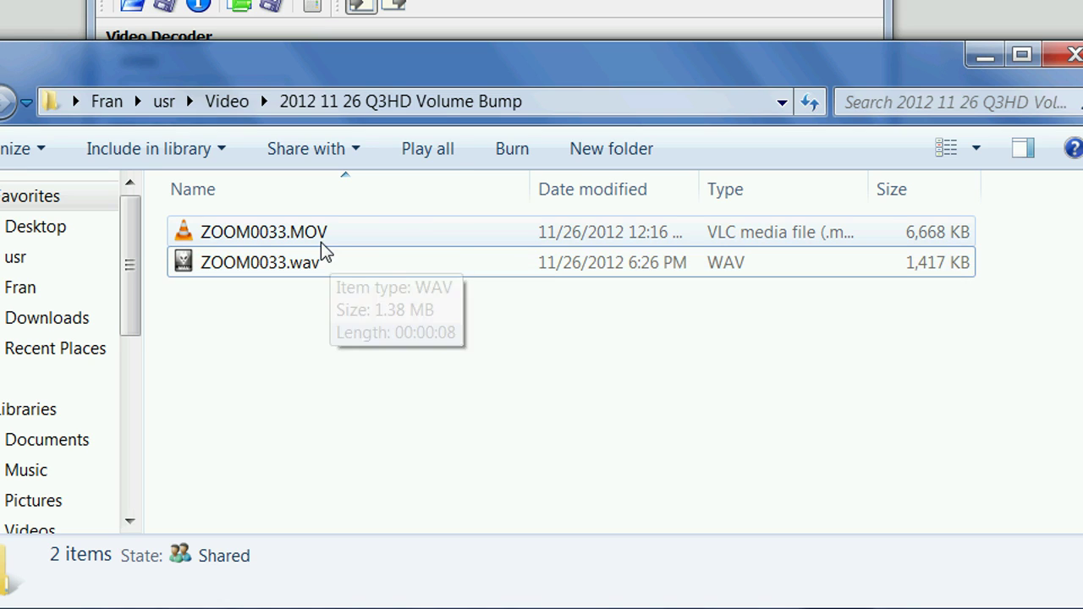
{"action": "left_click", "coordinate": [317, 238]}
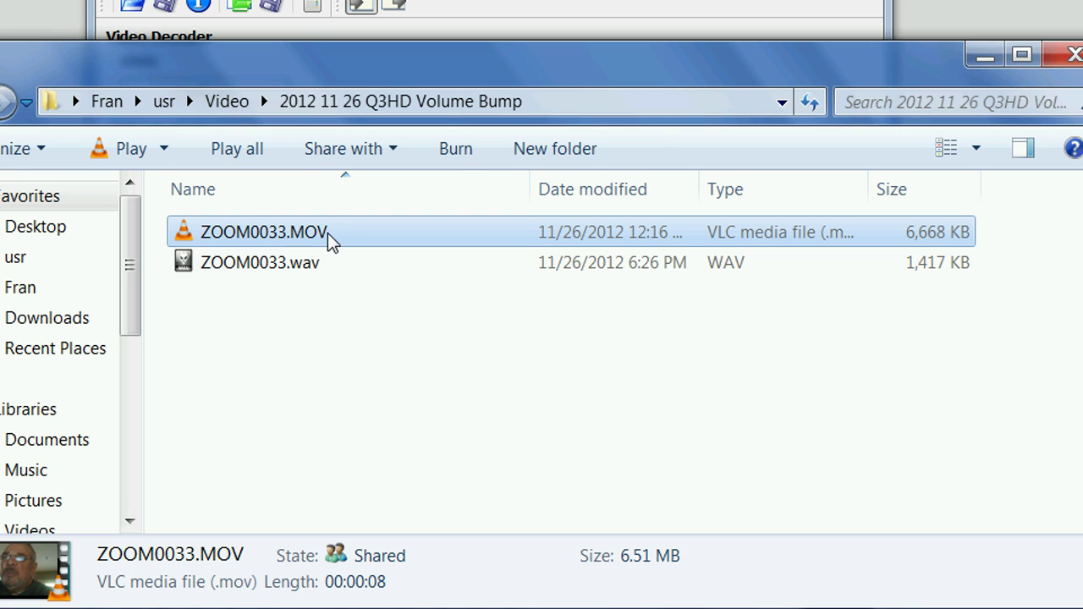
{"action": "left_click", "coordinate": [297, 271]}
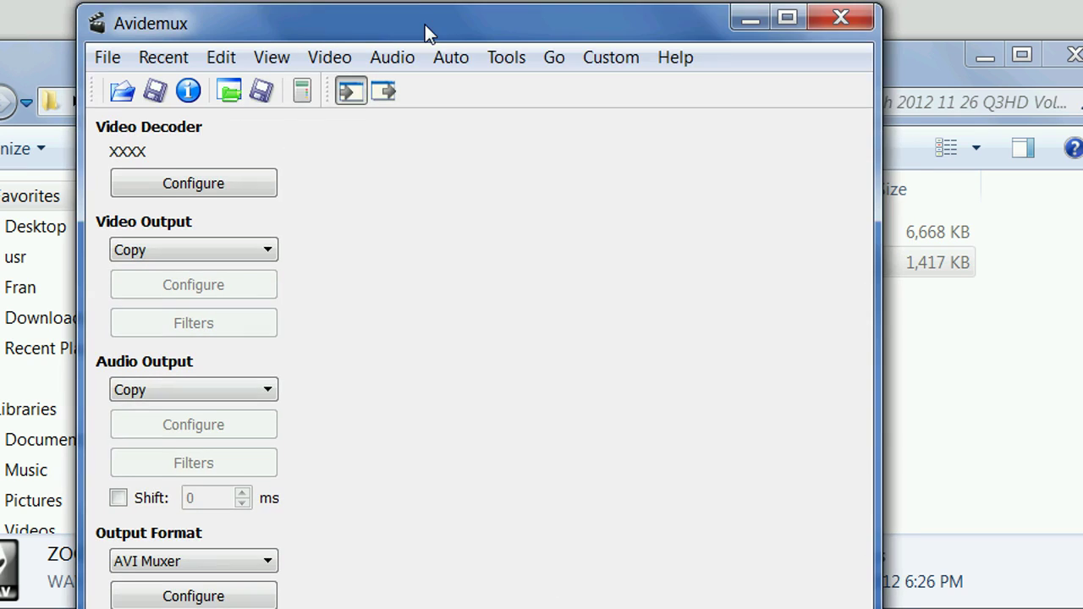
- Activate the empty Avidemux window, with video and audio set to Copy
{"action": "left_click_drag", "start_coordinate": [425, 25], "coordinate": [426, 29]}
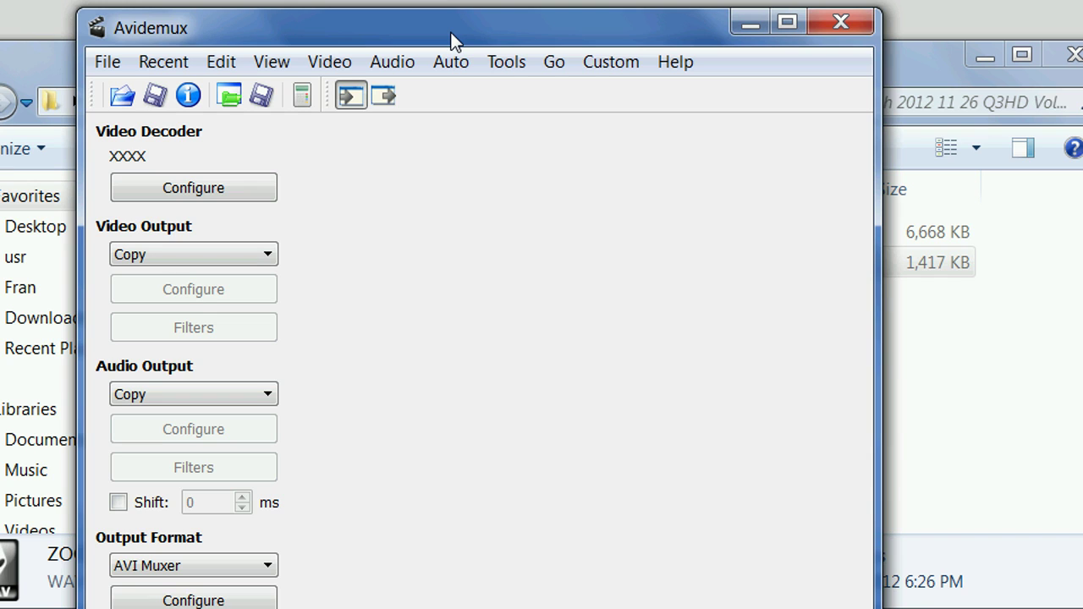
- Open ZOOM0033.MOV in Avidemux and play its preview
{"action": "left_click_drag", "start_coordinate": [451, 40], "coordinate": [455, 0]}
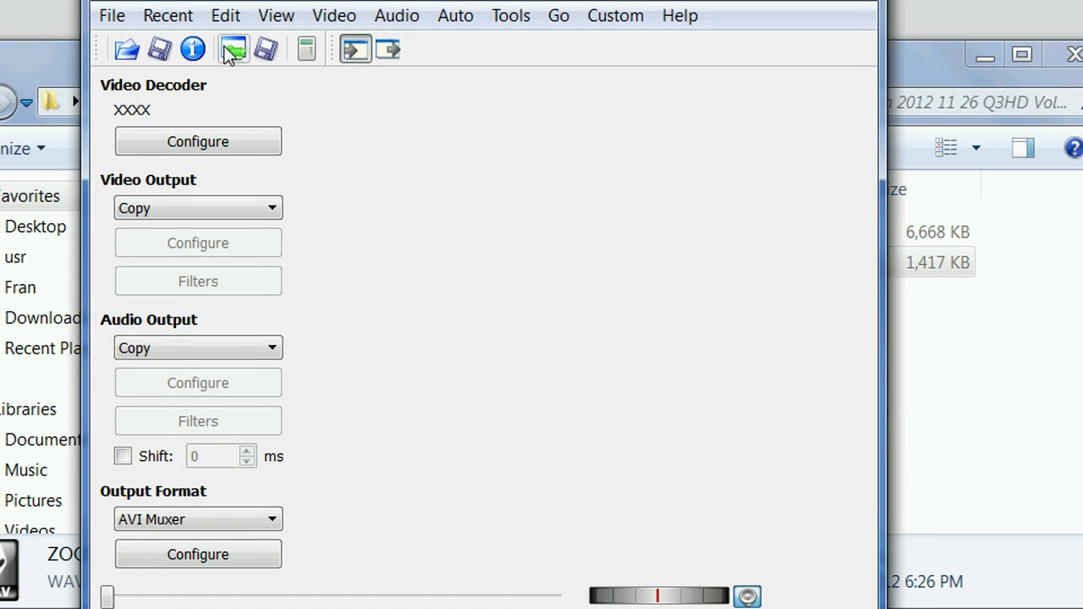
{"action": "left_click", "coordinate": [114, 16]}
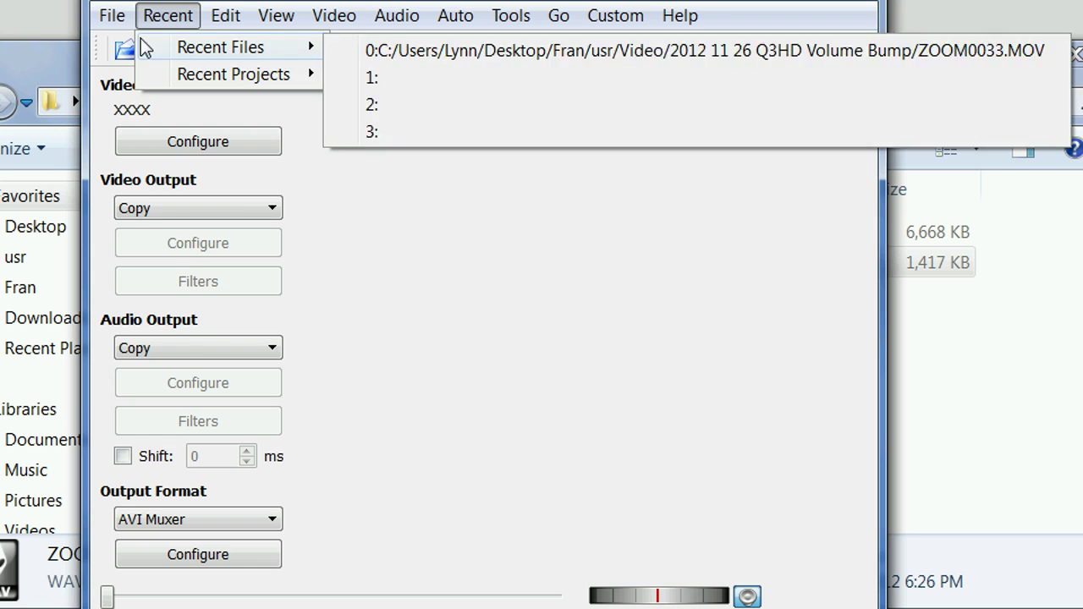
{"action": "left_click", "coordinate": [152, 48]}
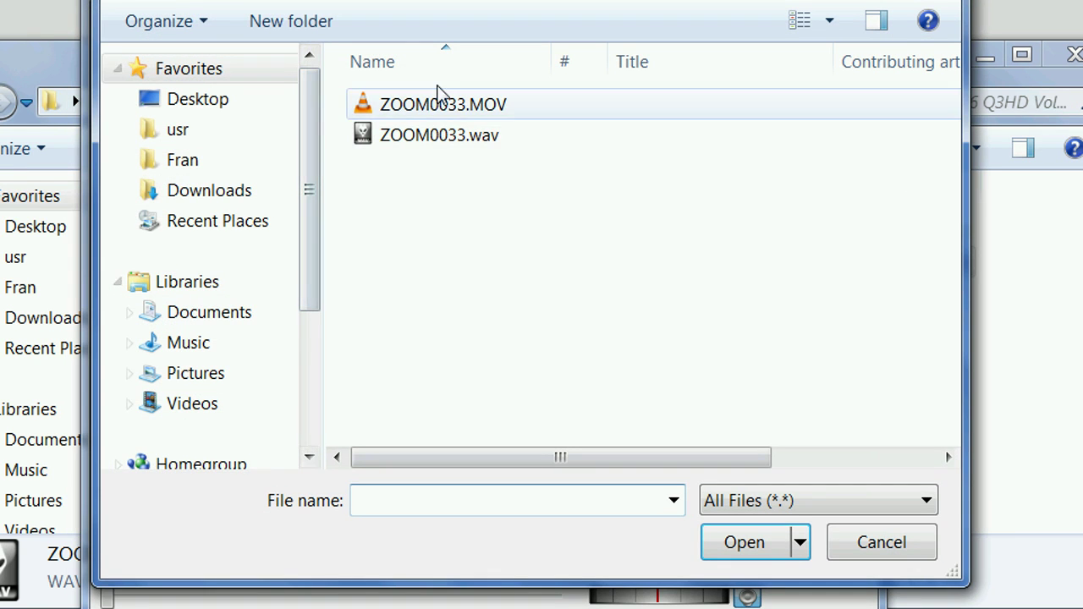
{"action": "double_click", "coordinate": [431, 104]}
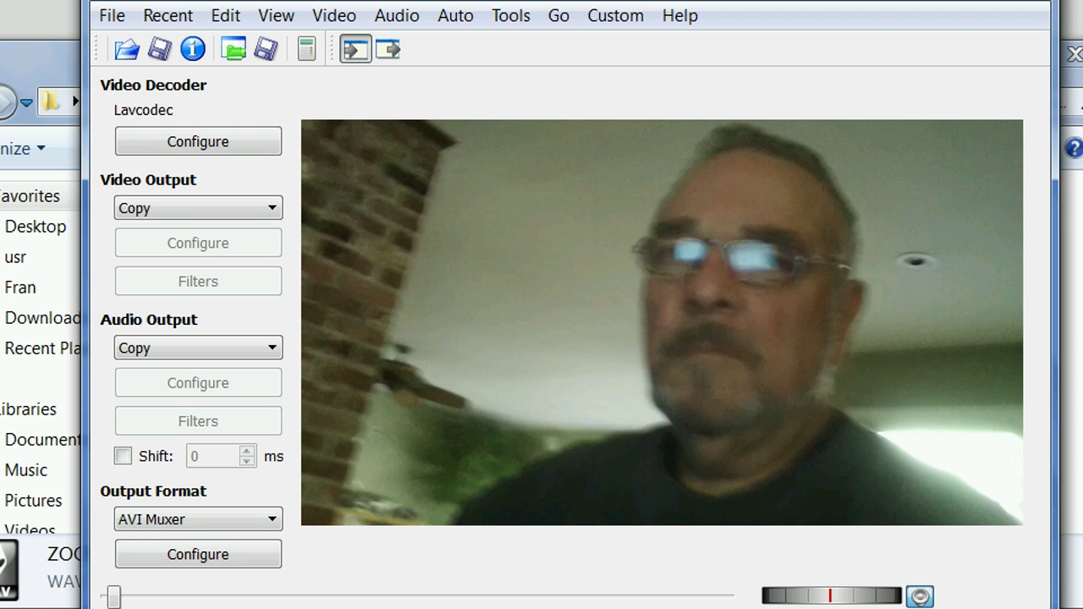
{"action": "key", "text": "space"}
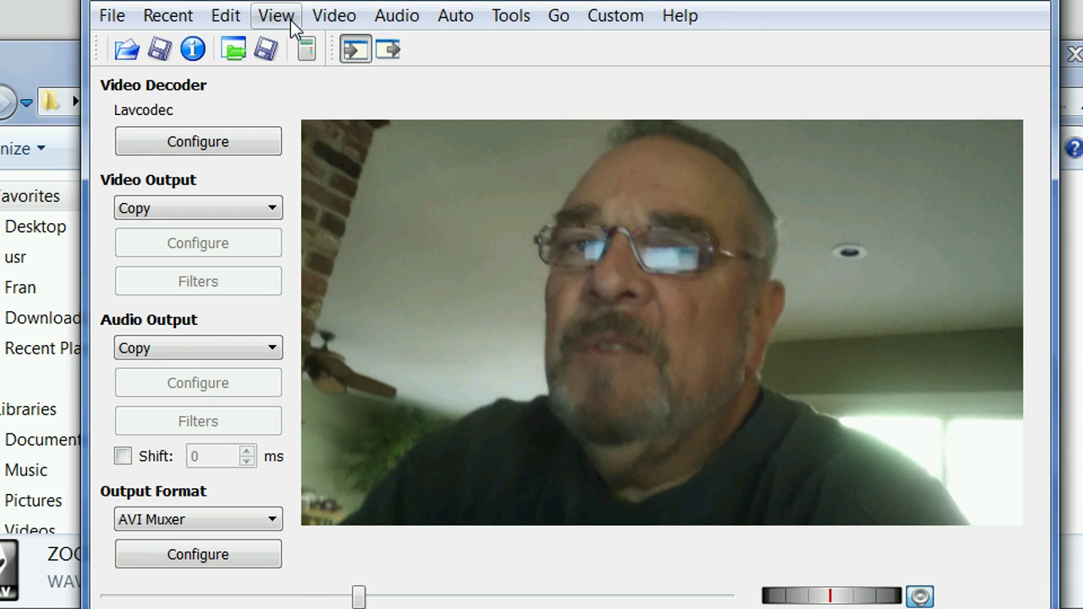
- Set audio track 1's source to the external file ZOOM0033.wav
{"action": "left_click", "coordinate": [386, 20]}
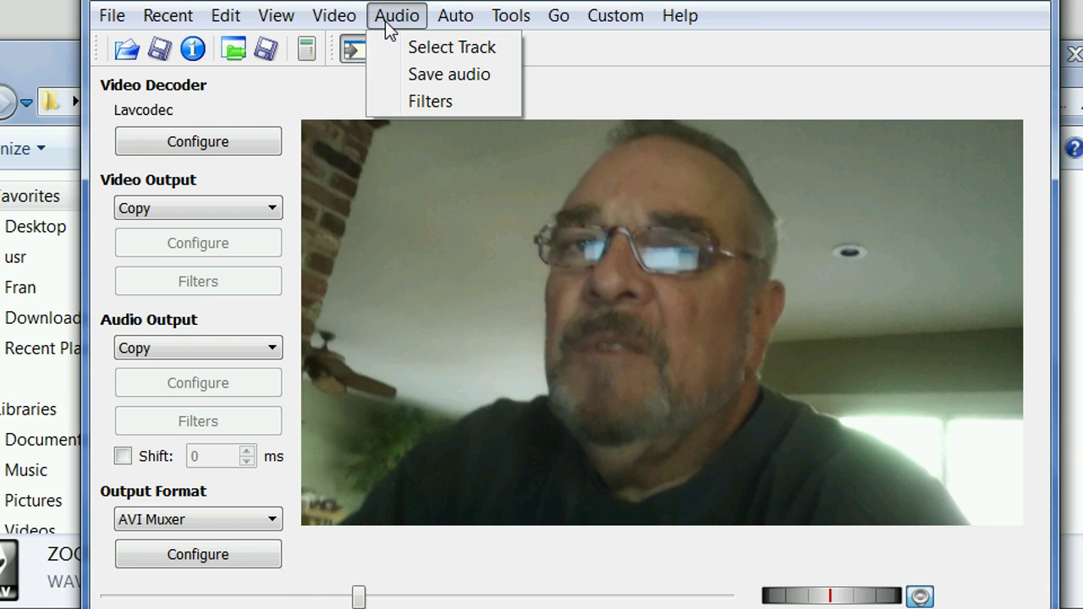
{"action": "left_click", "coordinate": [429, 55]}
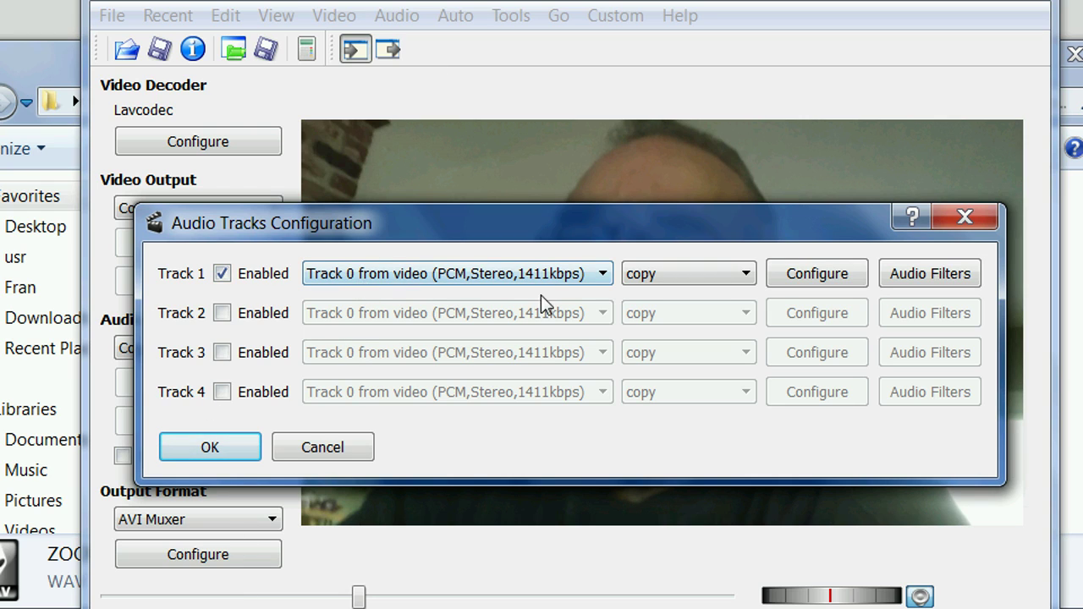
{"action": "left_click", "coordinate": [604, 275]}
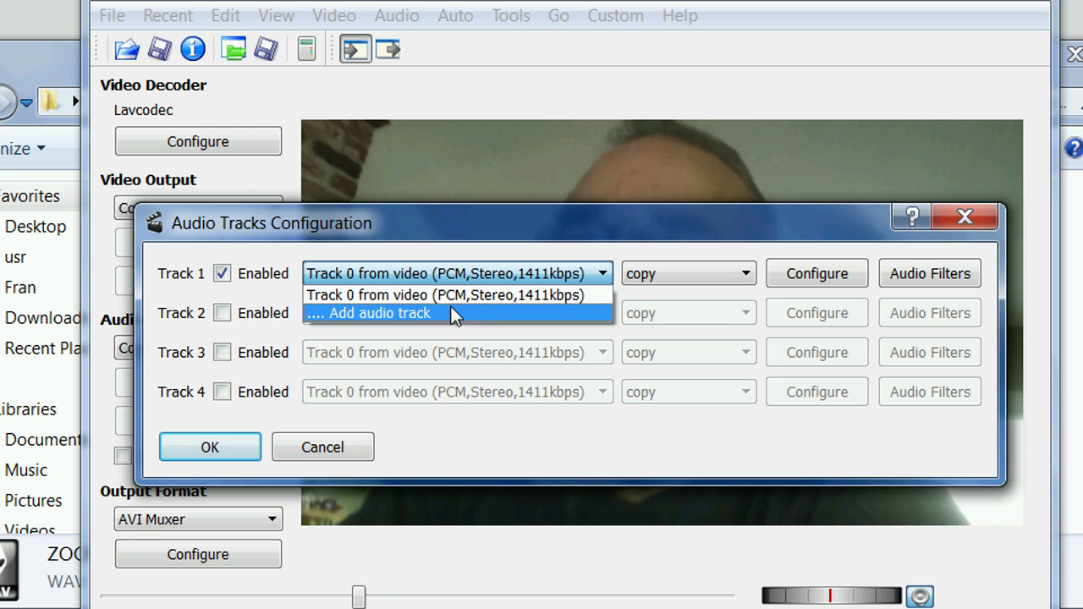
{"action": "left_click", "coordinate": [381, 313]}
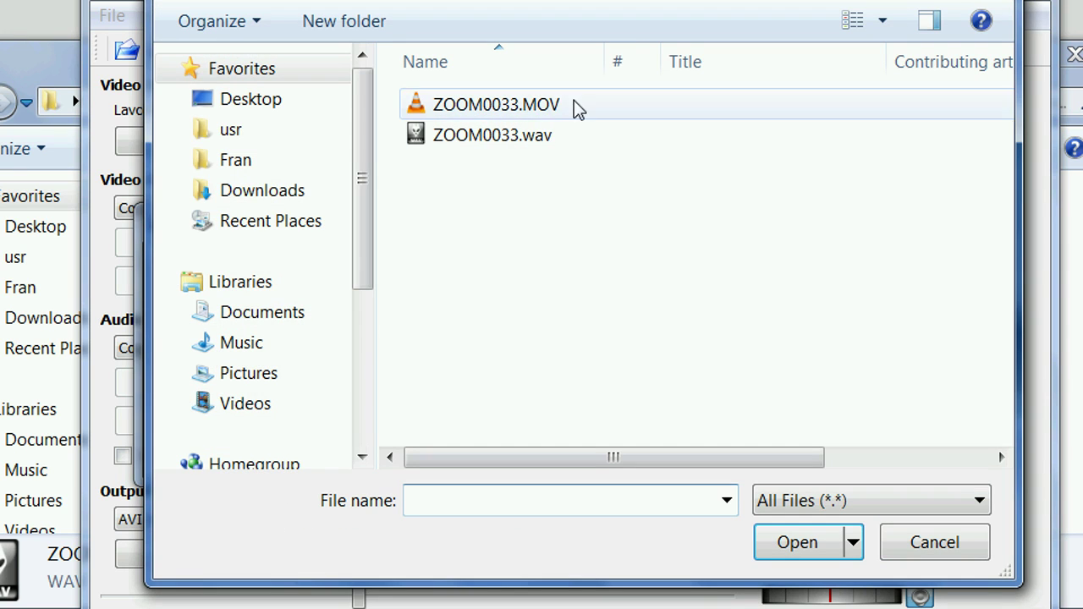
{"action": "double_click", "coordinate": [469, 142]}
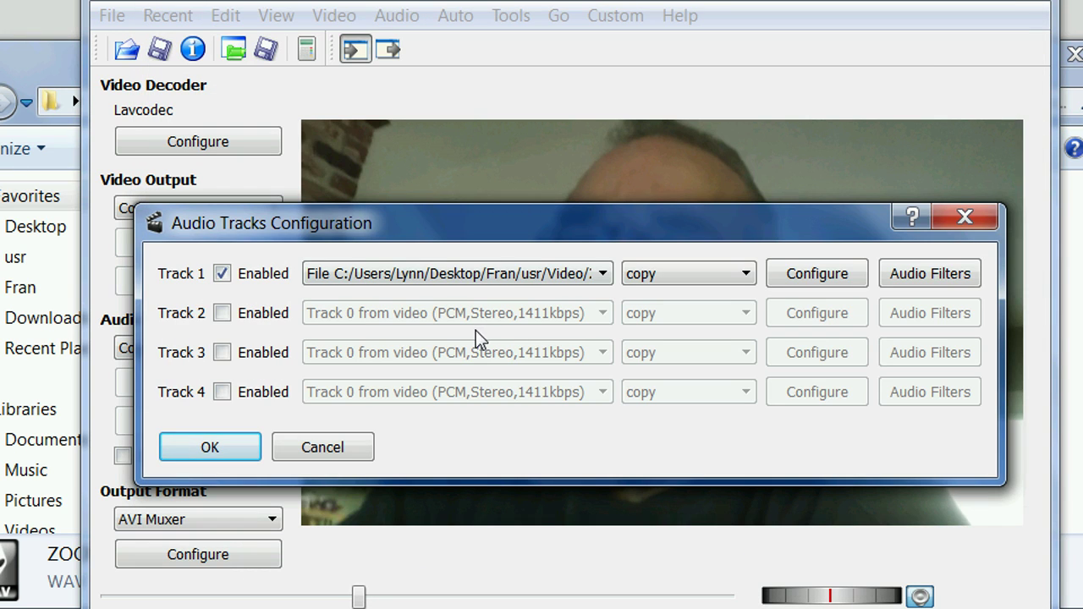
- Encode track 1 as AAC (Faac) at bitrate 224 and accept the track settings
{"action": "left_click", "coordinate": [744, 275]}
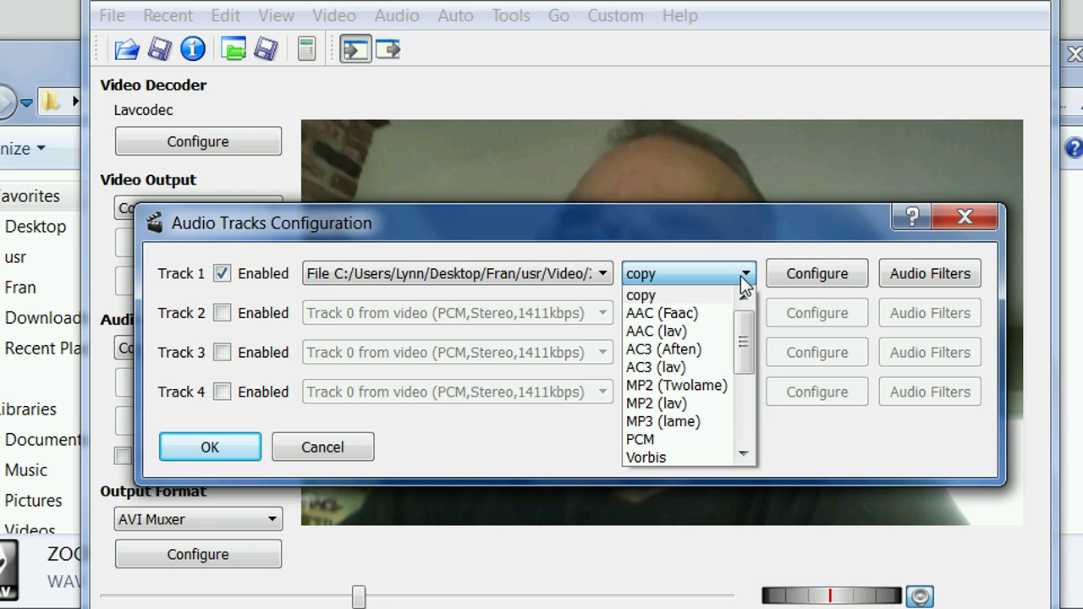
{"action": "left_click", "coordinate": [652, 314]}
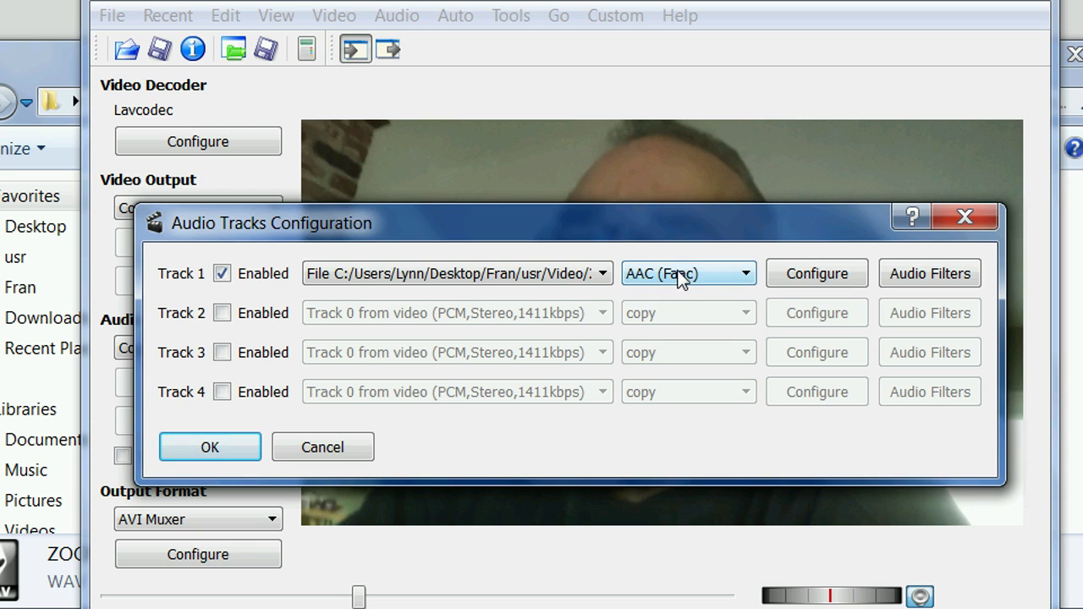
{"action": "left_click", "coordinate": [825, 277]}
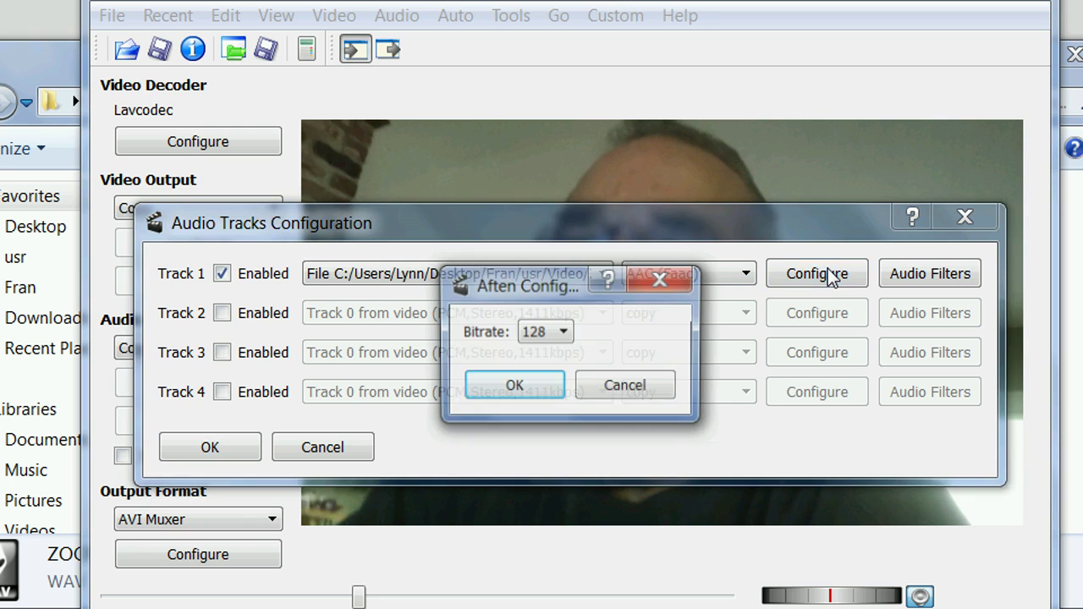
{"action": "left_click", "coordinate": [564, 333]}
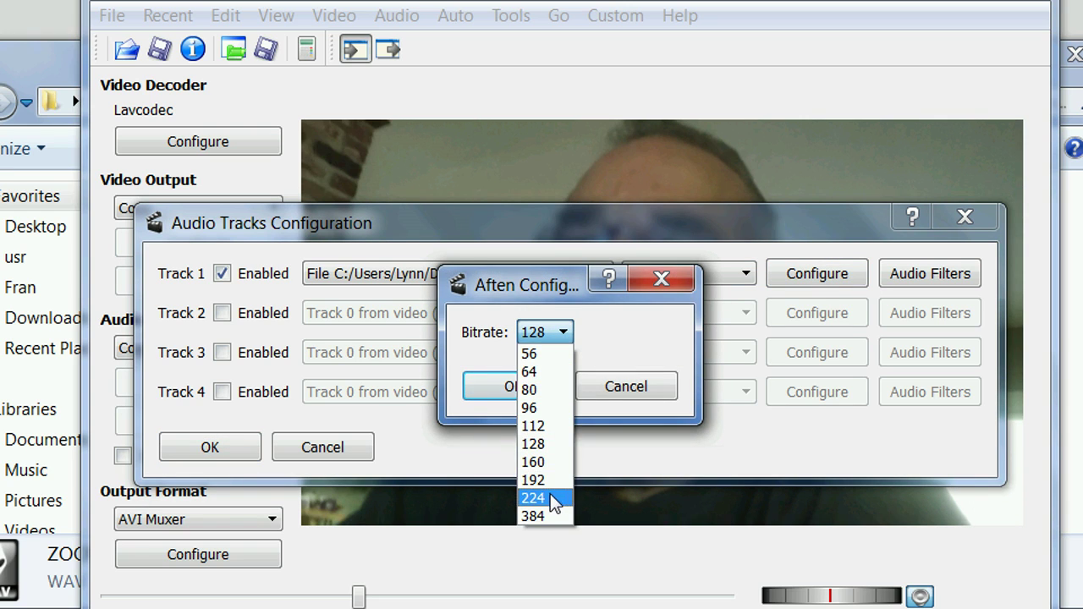
{"action": "left_click", "coordinate": [550, 497]}
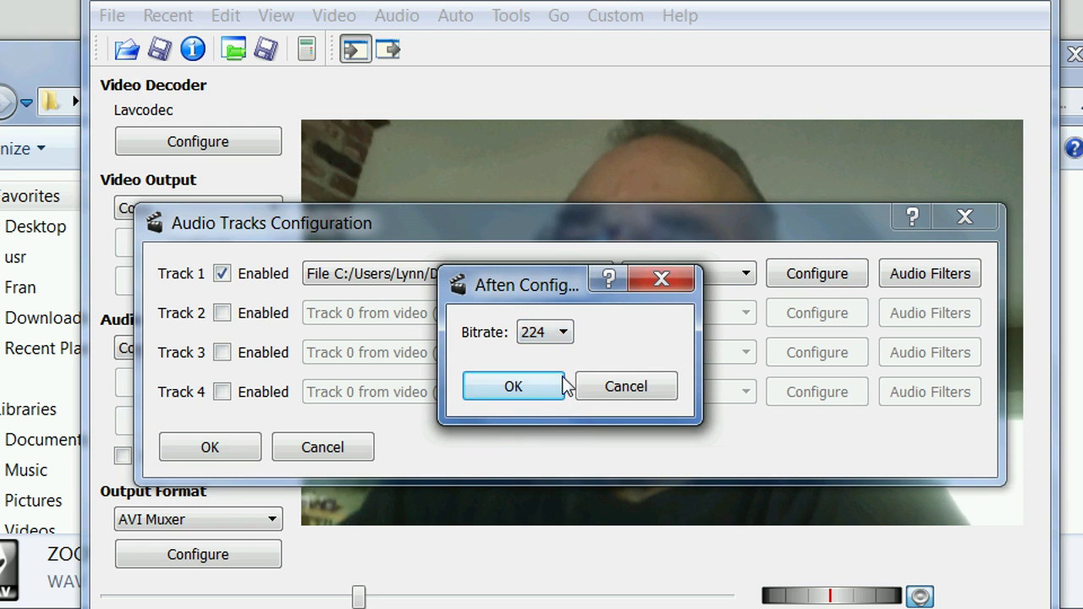
{"action": "left_click", "coordinate": [520, 390]}
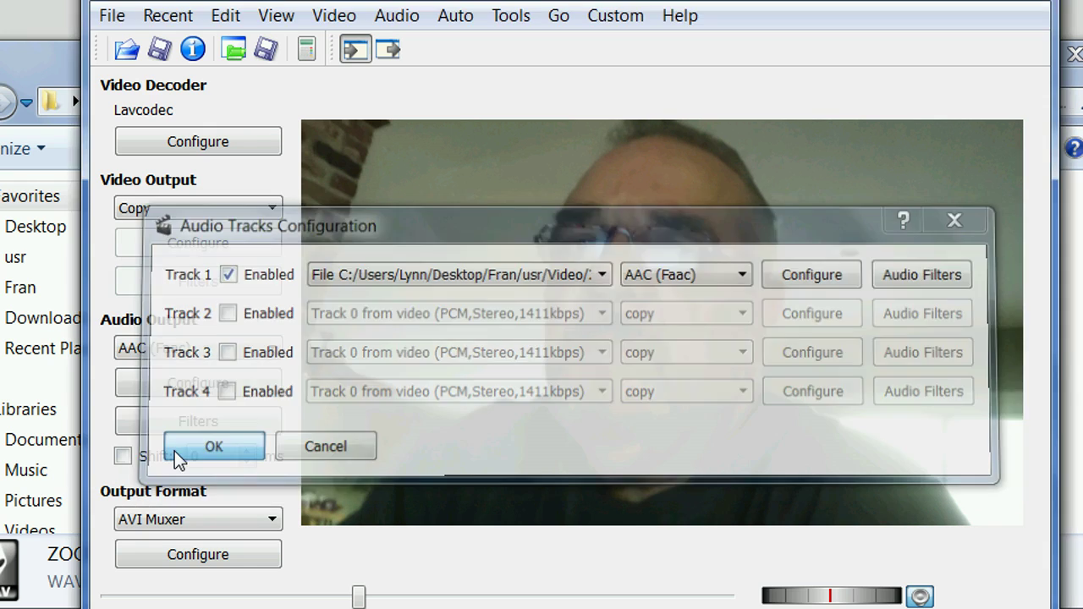
{"action": "left_click", "coordinate": [203, 450]}
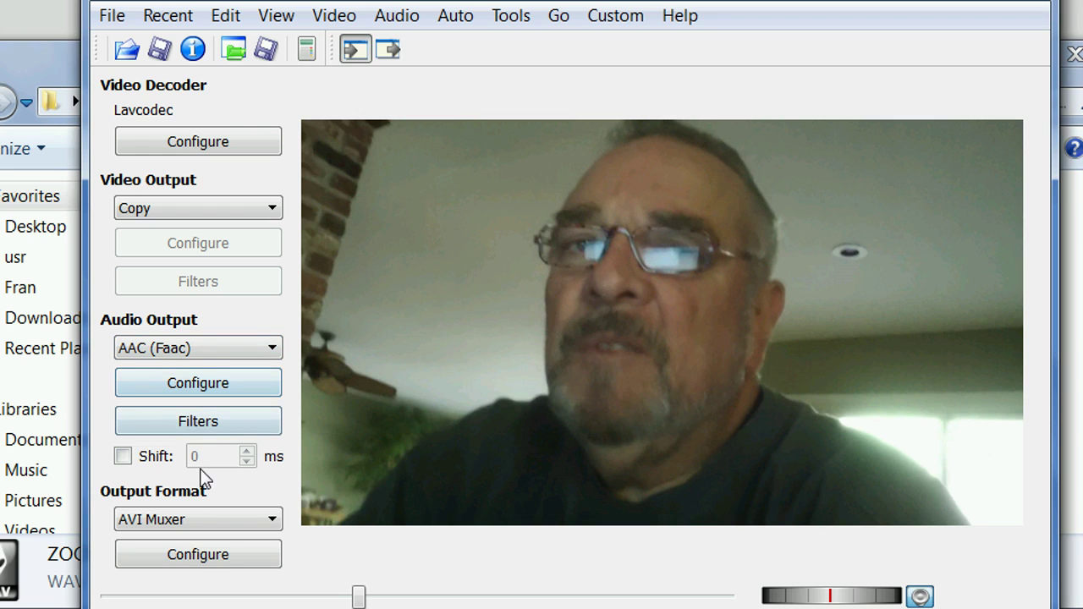
- Switch the output format to MP4v2 Muxer and open the Save dialog
{"action": "left_click", "coordinate": [267, 528]}
{"action": "left_click", "coordinate": [182, 604]}
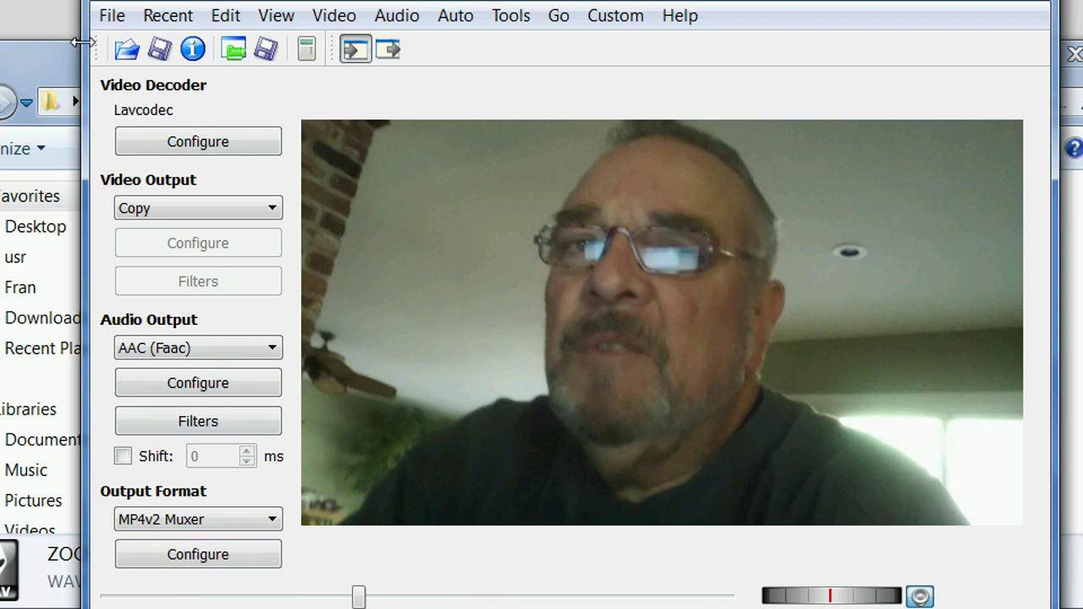
{"action": "left_click", "coordinate": [118, 18]}
{"action": "left_click", "coordinate": [148, 105]}
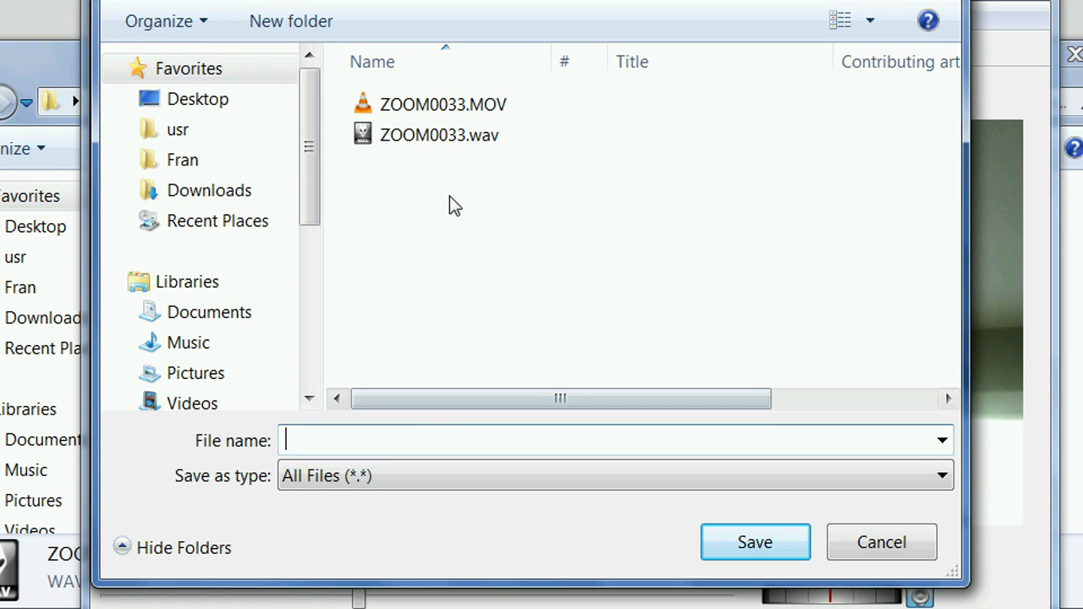
- Save the remuxed video as ZOOM0033.MP4 beside the original MOV
{"action": "left_click", "coordinate": [428, 112]}
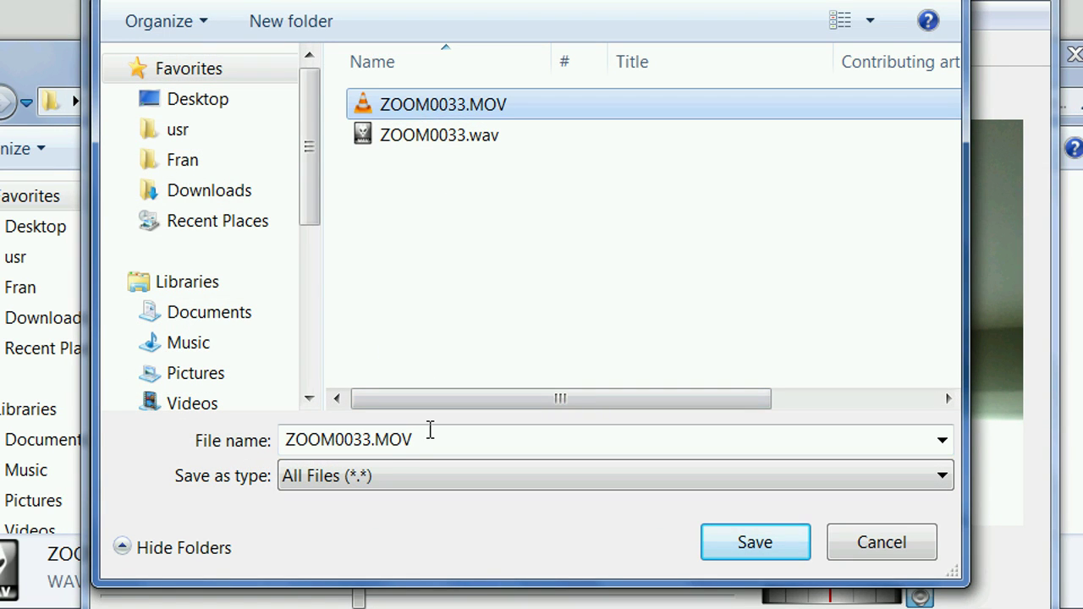
{"action": "left_click", "coordinate": [379, 439]}
{"action": "left_click", "coordinate": [428, 433]}
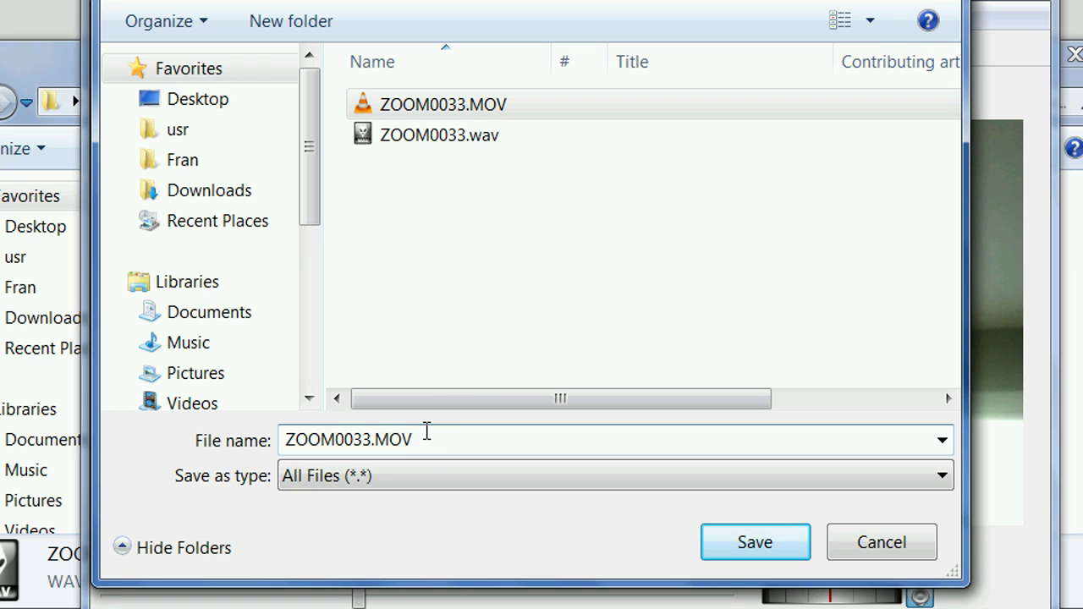
{"action": "key", "text": "BackSpace"}
{"action": "key", "text": "BackSpace"}
{"action": "key", "text": "BackSpace"}
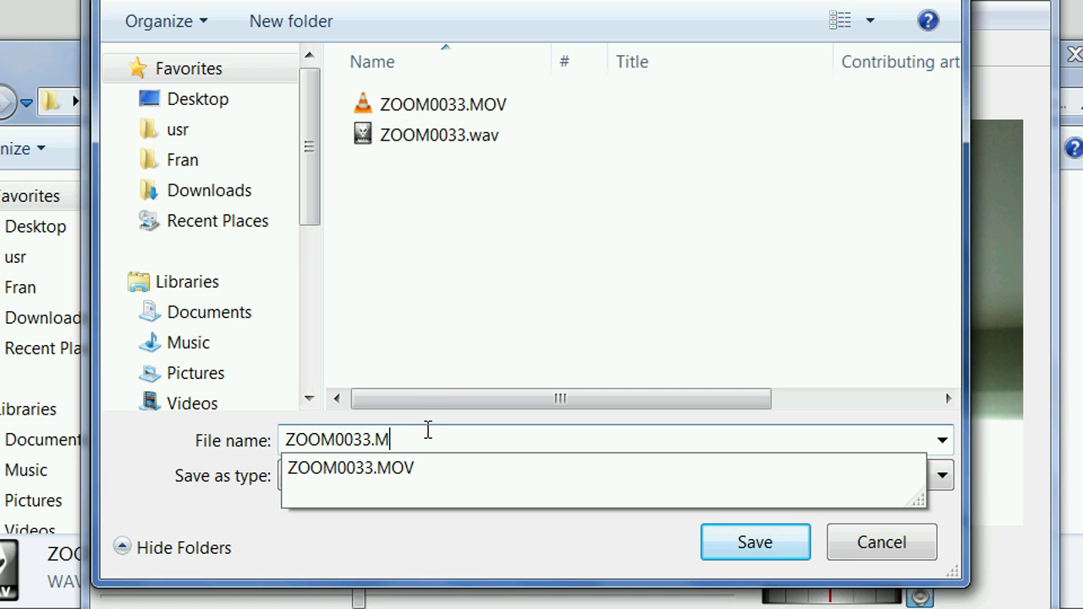
{"action": "type", "text": "MP4"}
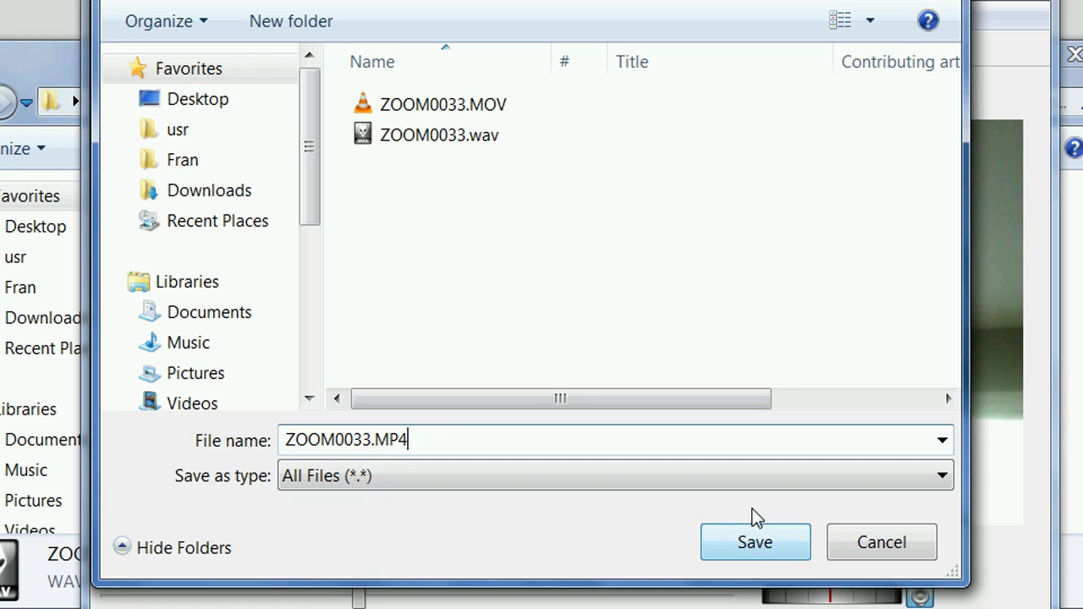
{"action": "left_click", "coordinate": [758, 546]}
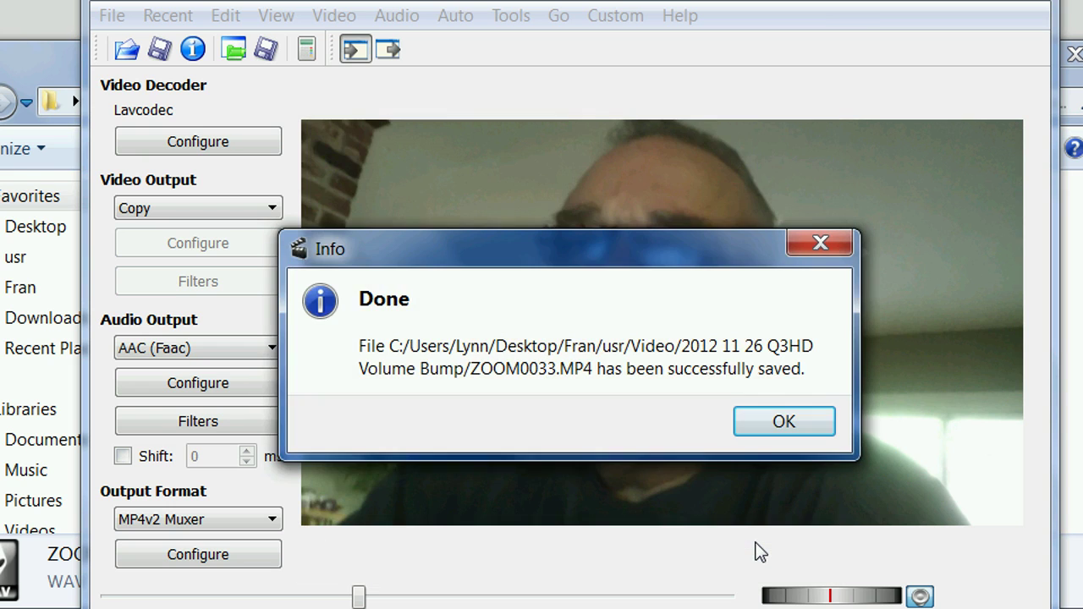
- Dismiss the Done message and find ZOOM0033.MP4 (5,395 KB) in Explorer
{"action": "left_click", "coordinate": [774, 442]}
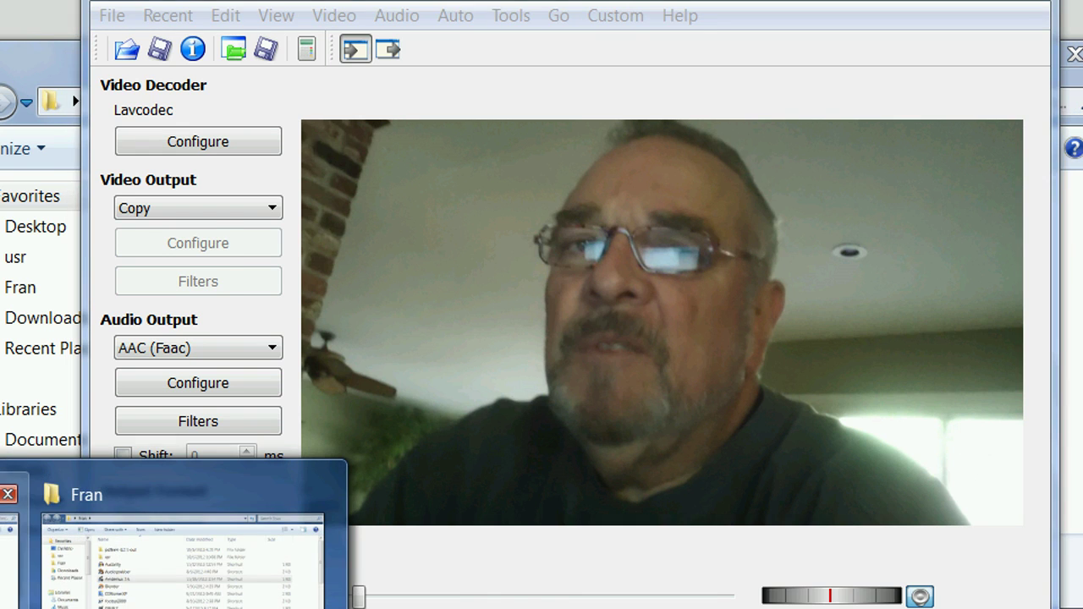
{"action": "left_click", "coordinate": [194, 550]}
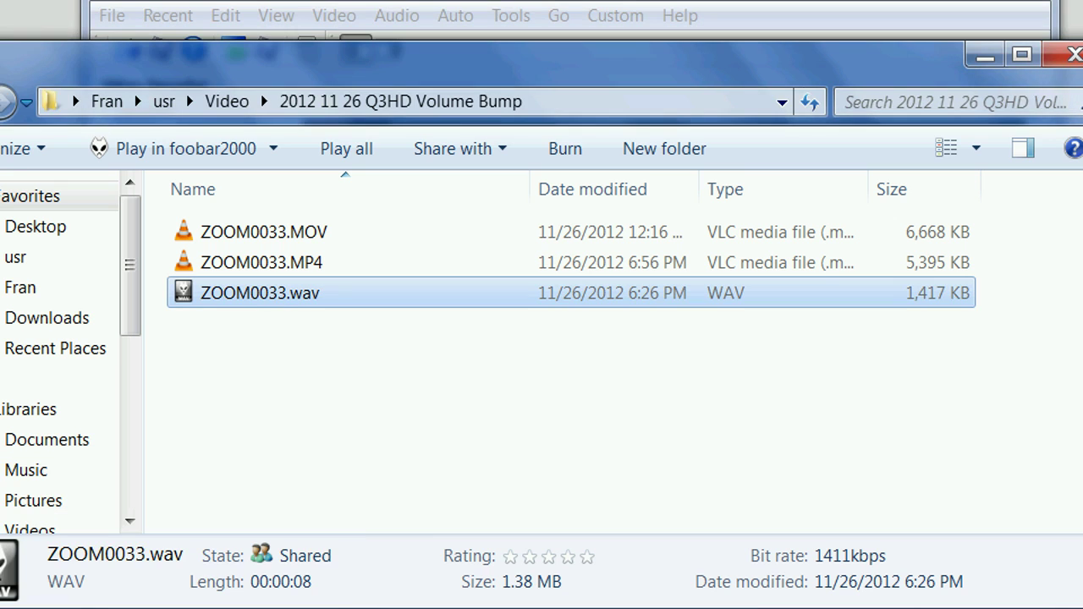
{"action": "left_click", "coordinate": [300, 264]}
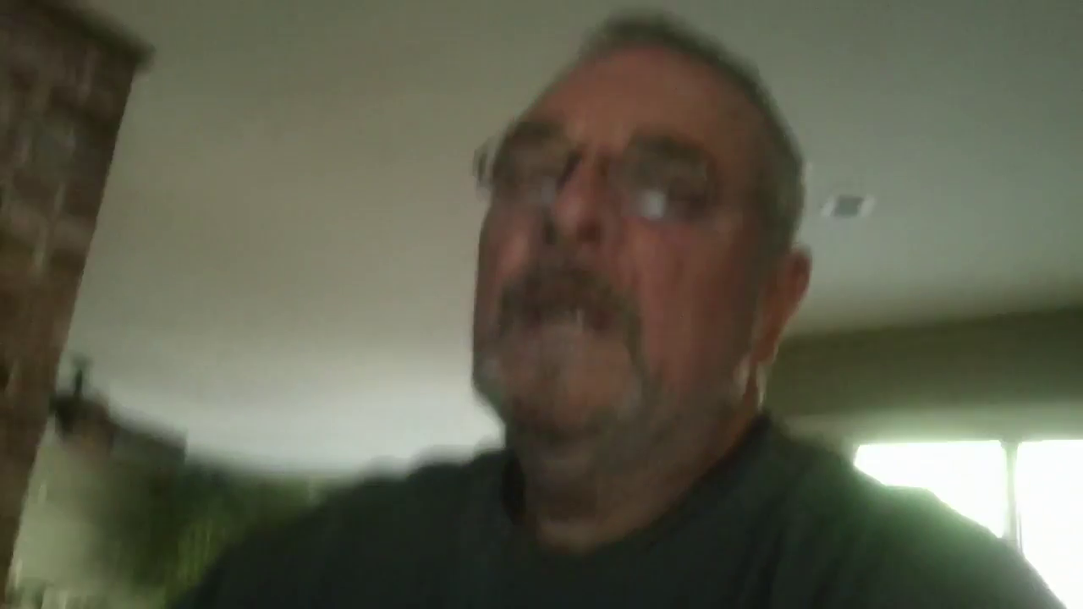